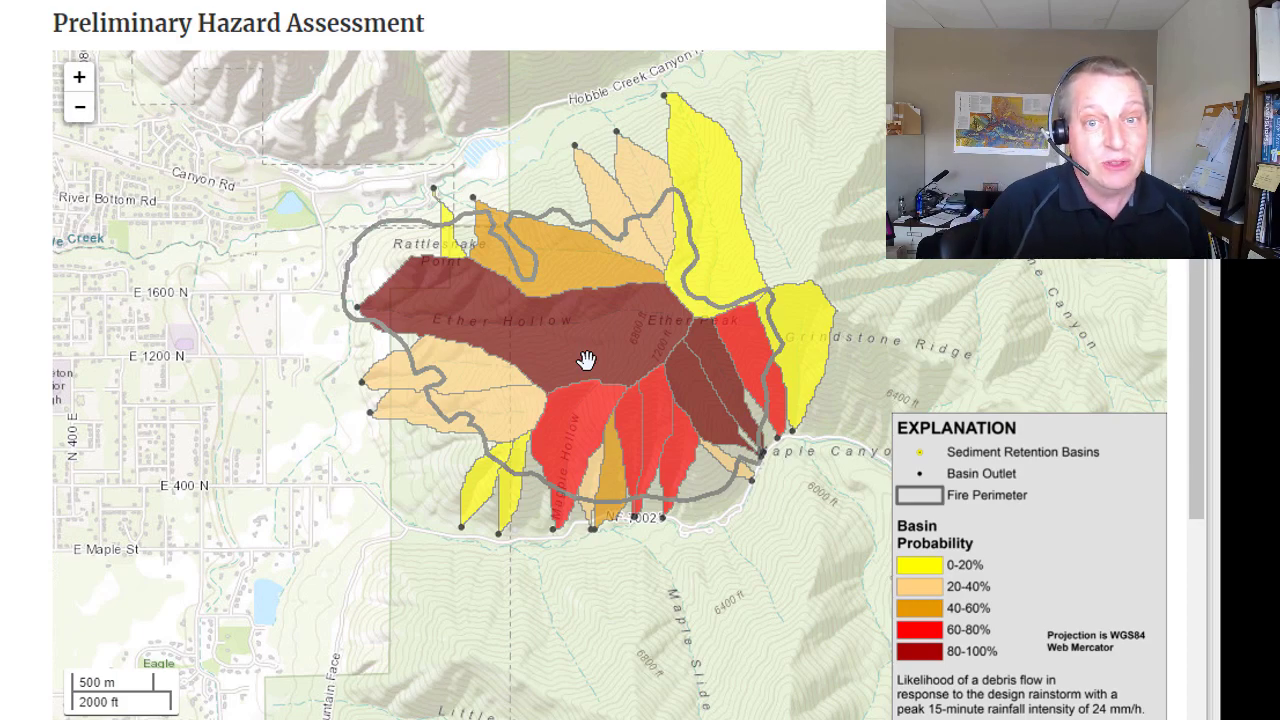
# Step: Scroll the Preliminary Hazard Assessment page past the basin map to the description and Downloads list
pyautogui.scroll(-6, 583, 357)
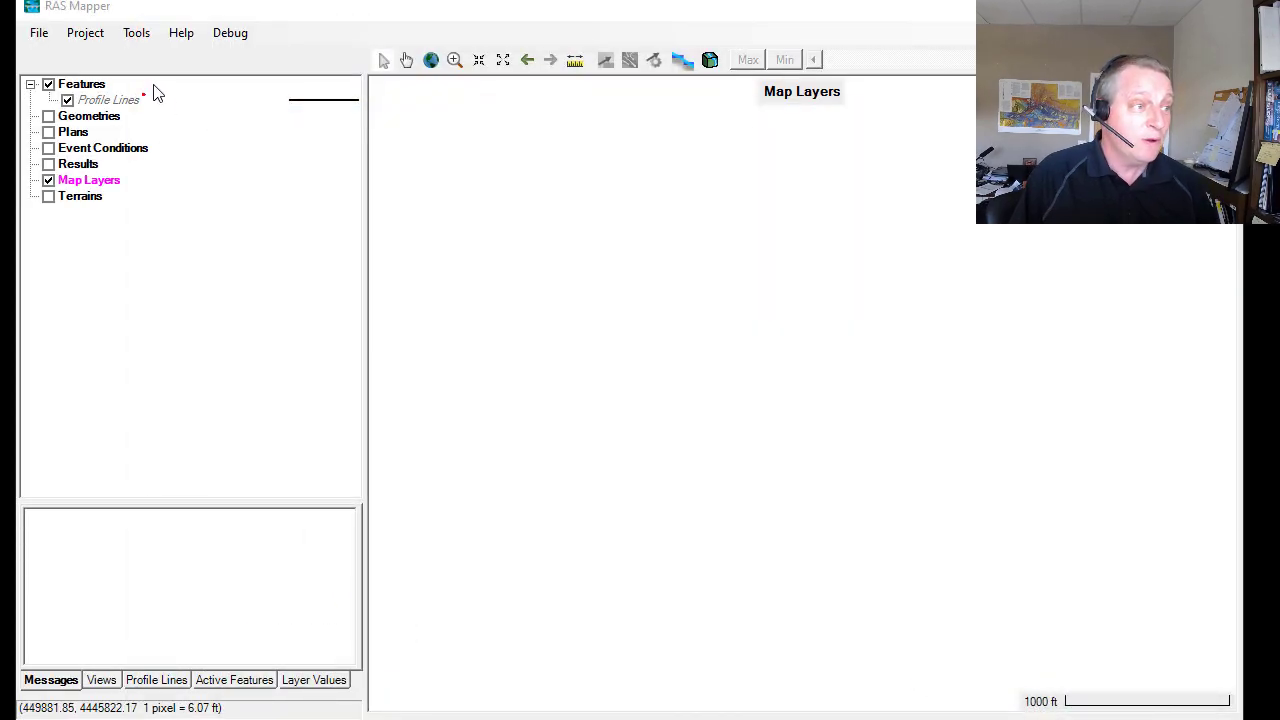
# Step: Set the project projection from eth2020_analysis_extent_feat.prj (NAD 1983 UTM Zone 12N)
pyautogui.click(95, 38)
pyautogui.click(97, 56)
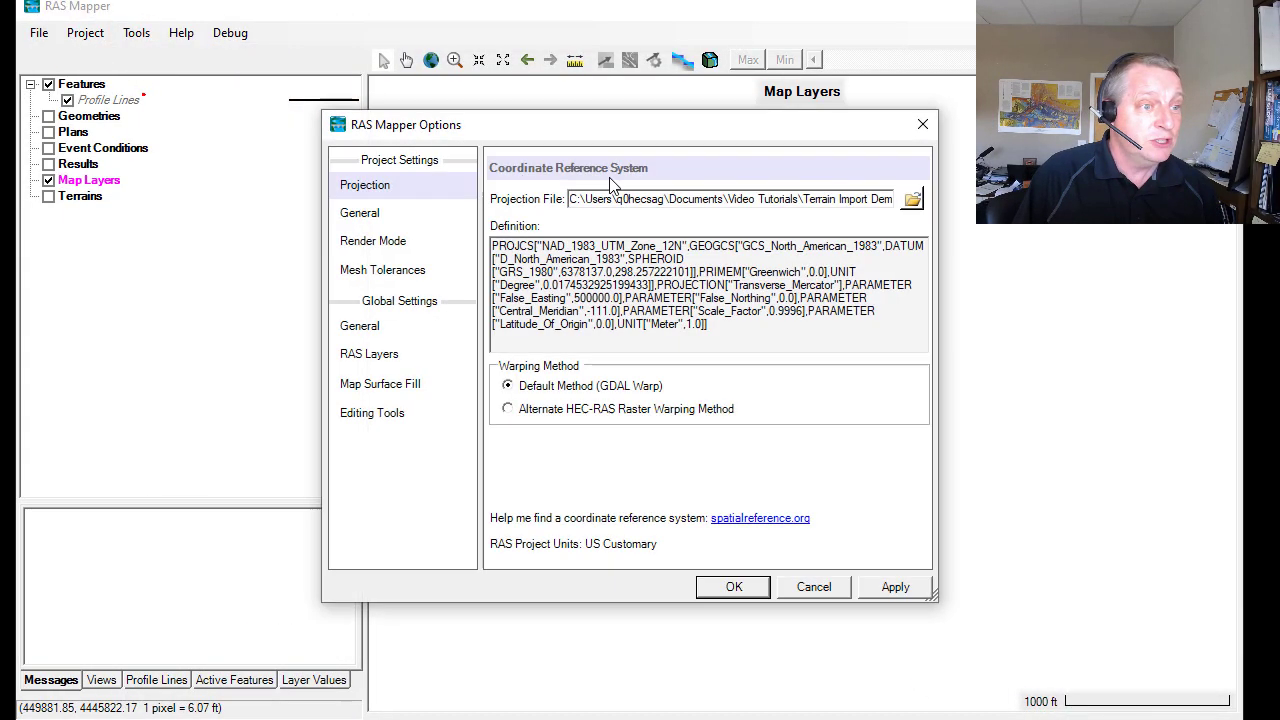
pyautogui.click(912, 199)
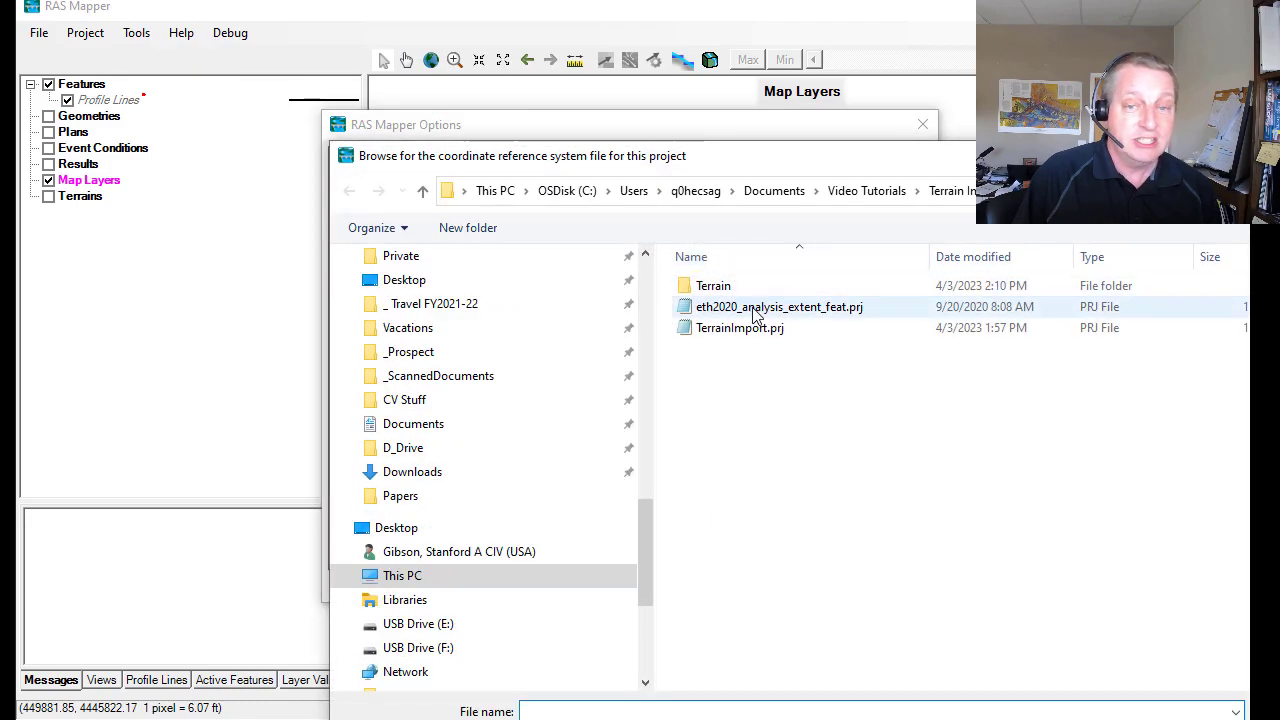
pyautogui.doubleClick(752, 310)
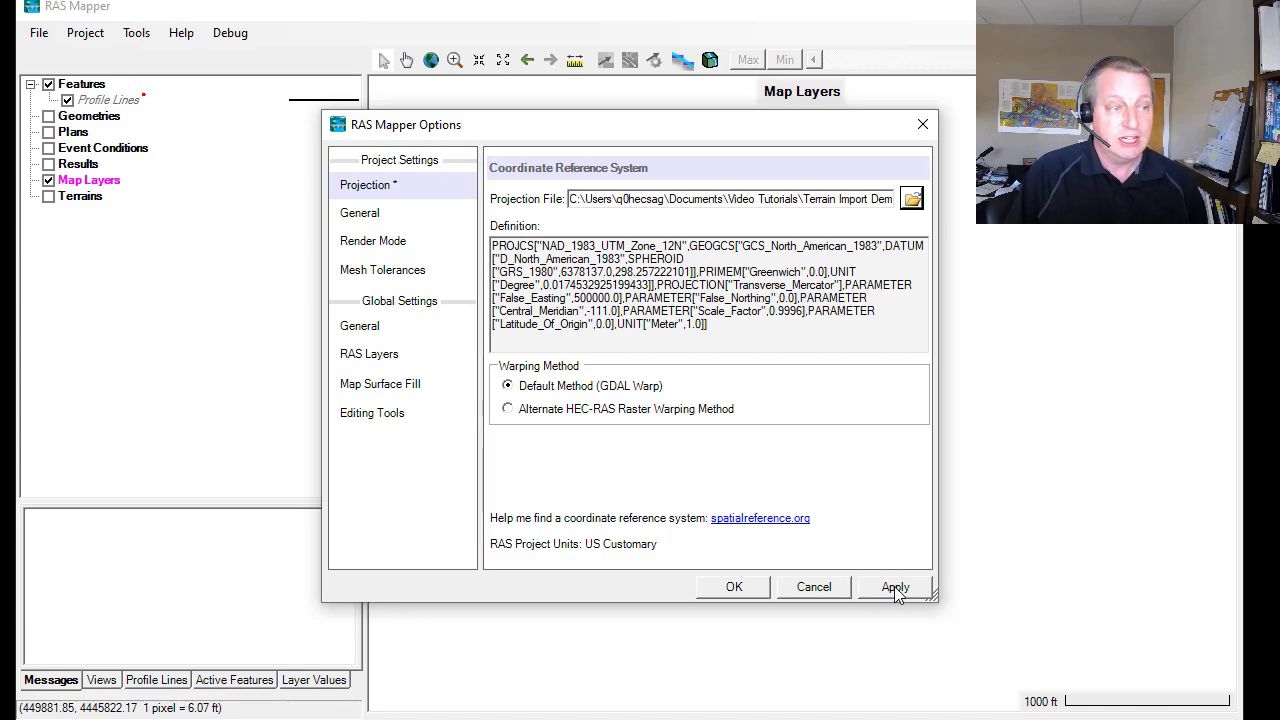
pyautogui.click(734, 586)
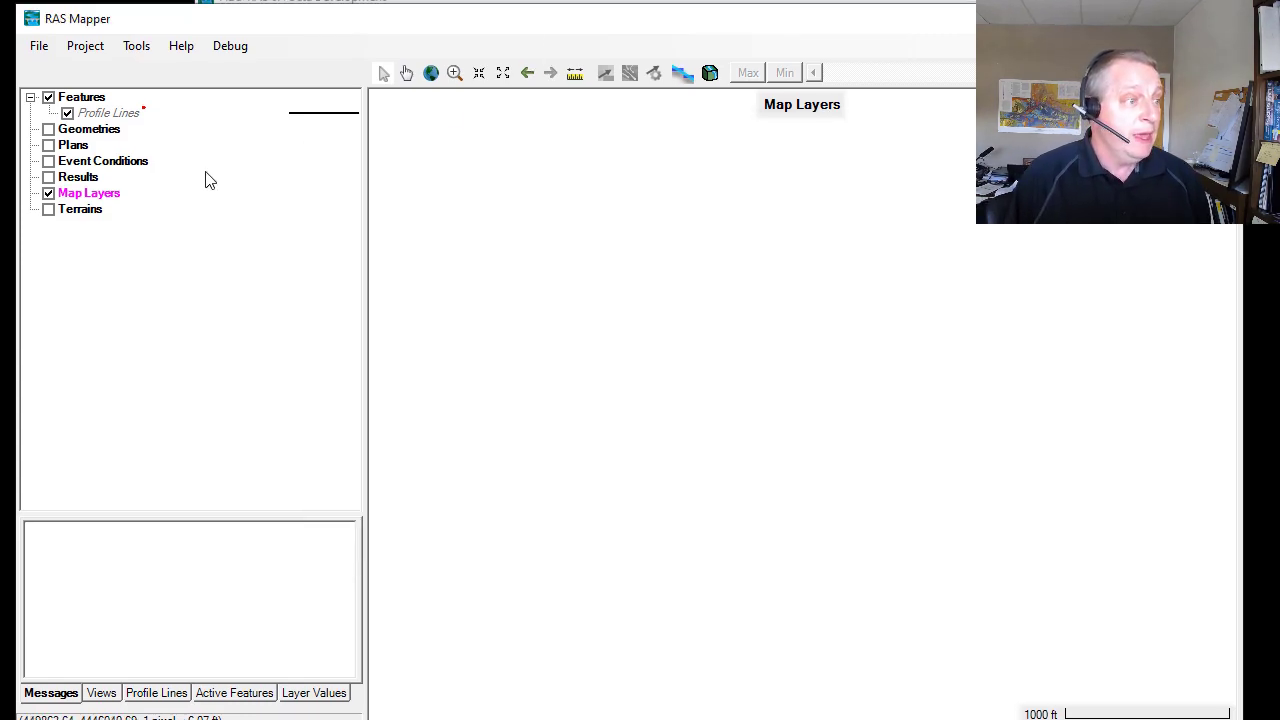
# Step: Add a Google Satellite web imagery layer and zoom in on the canyon area
pyautogui.click(95, 54)
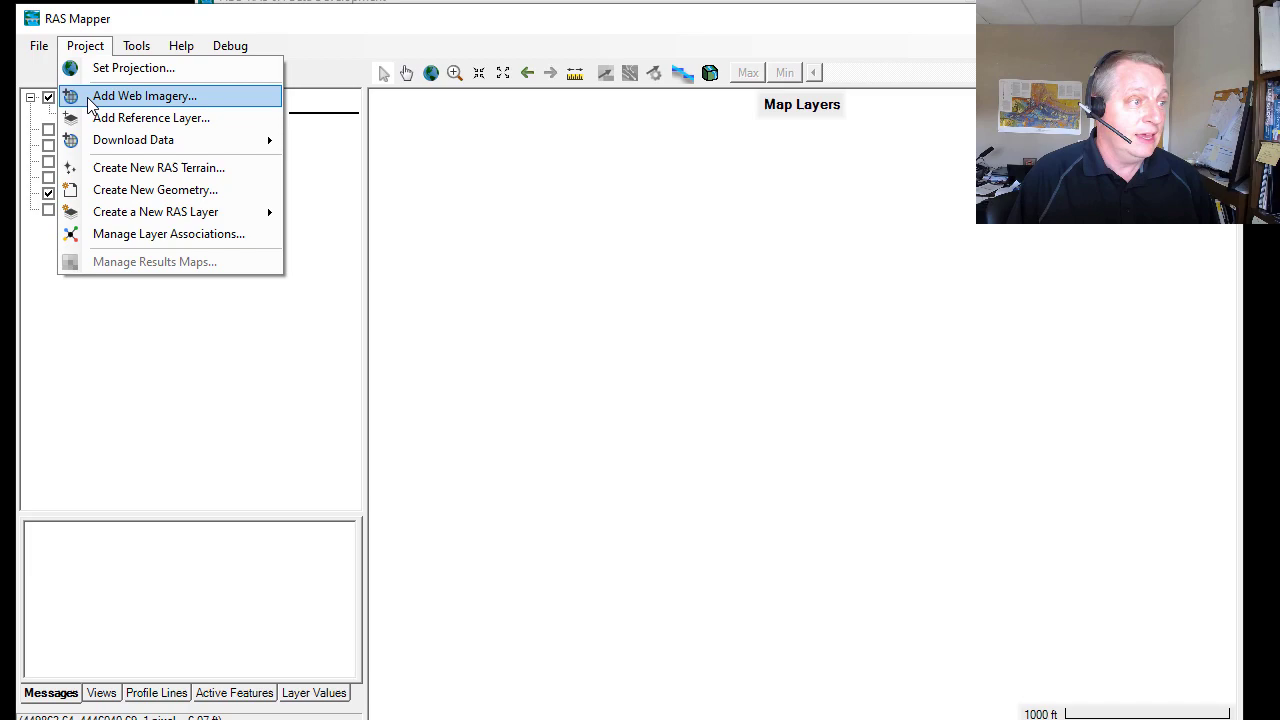
pyautogui.click(96, 96)
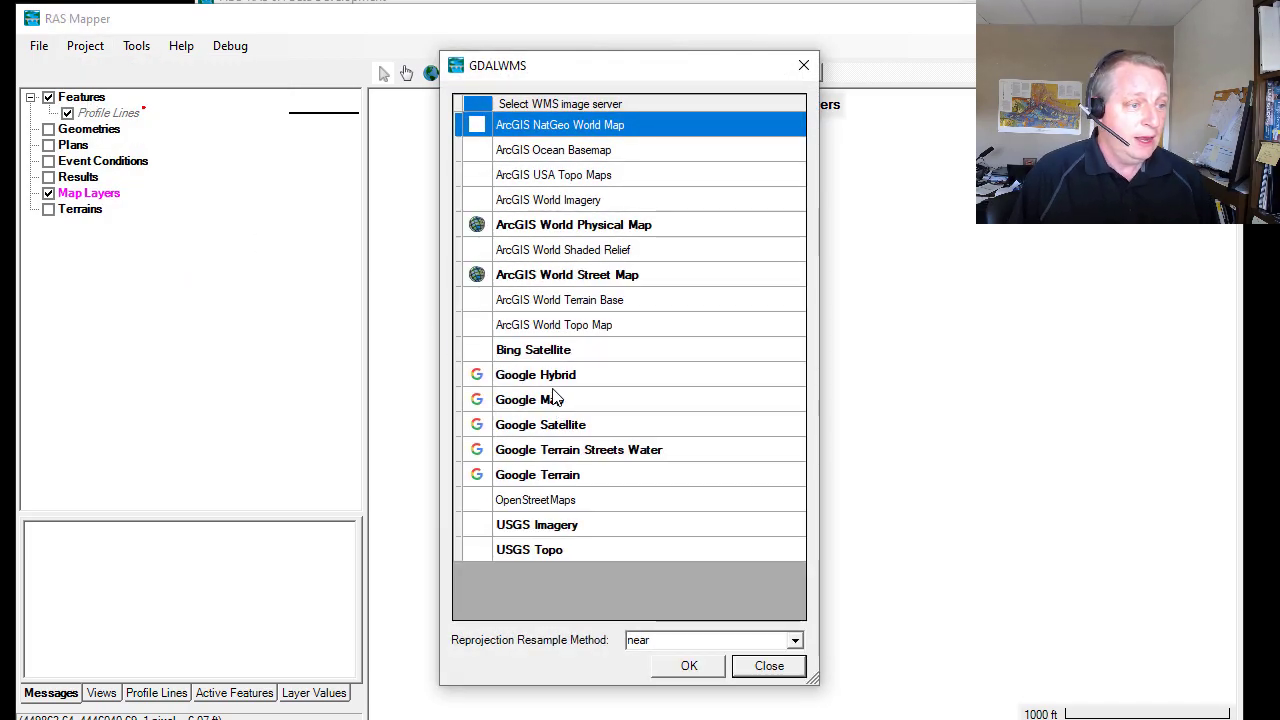
pyautogui.click(567, 425)
pyautogui.click(712, 668)
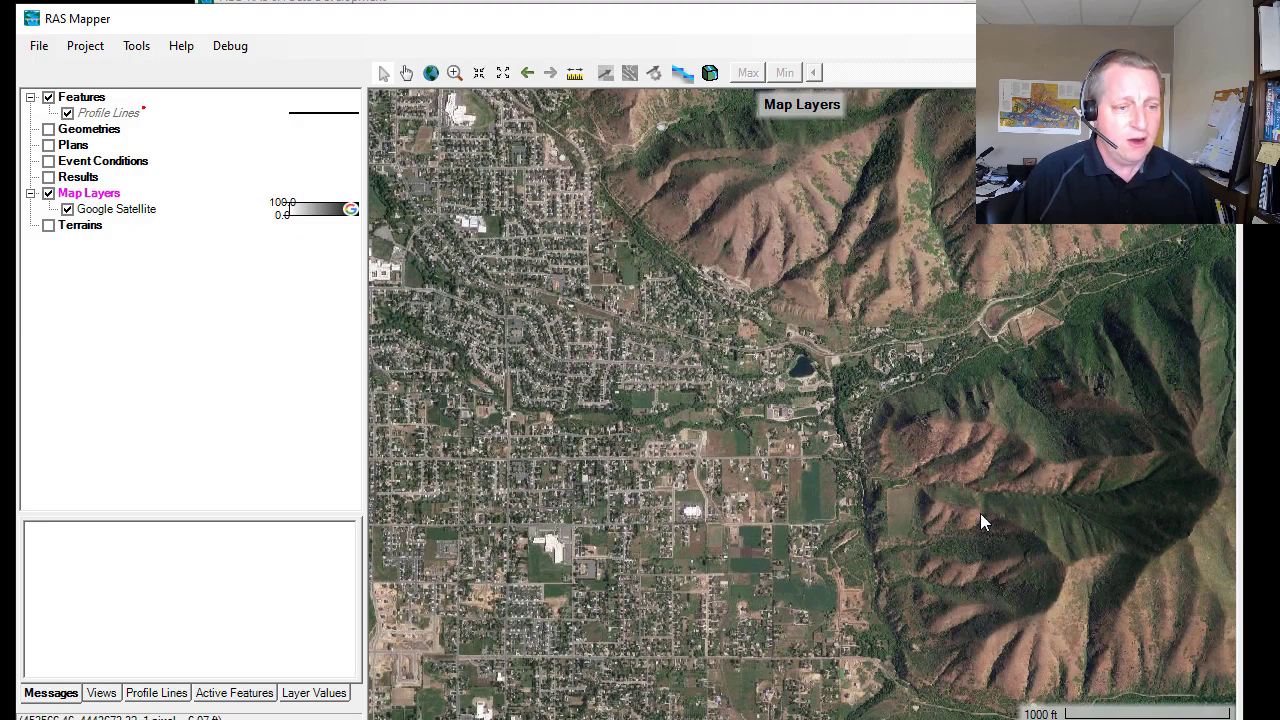
pyautogui.scroll(1, 1000, 475)
pyautogui.scroll(1, 1000, 475)
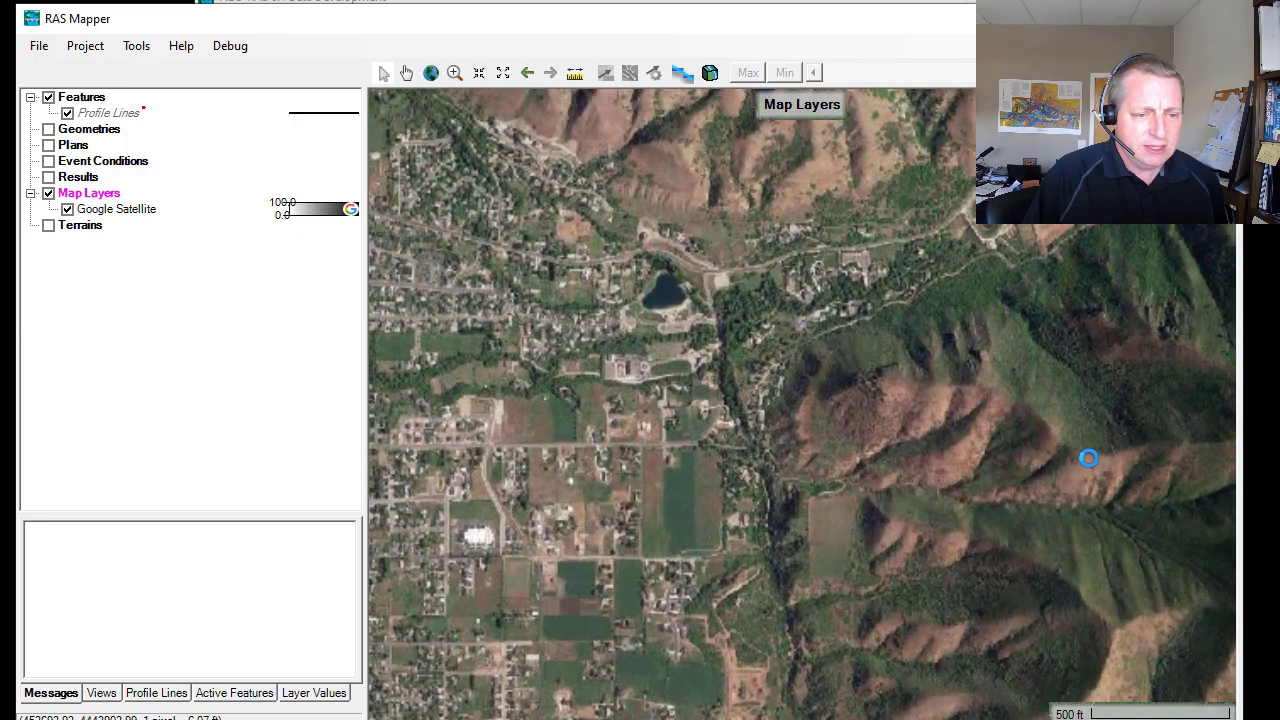
pyautogui.scroll(-1, 1093, 470)
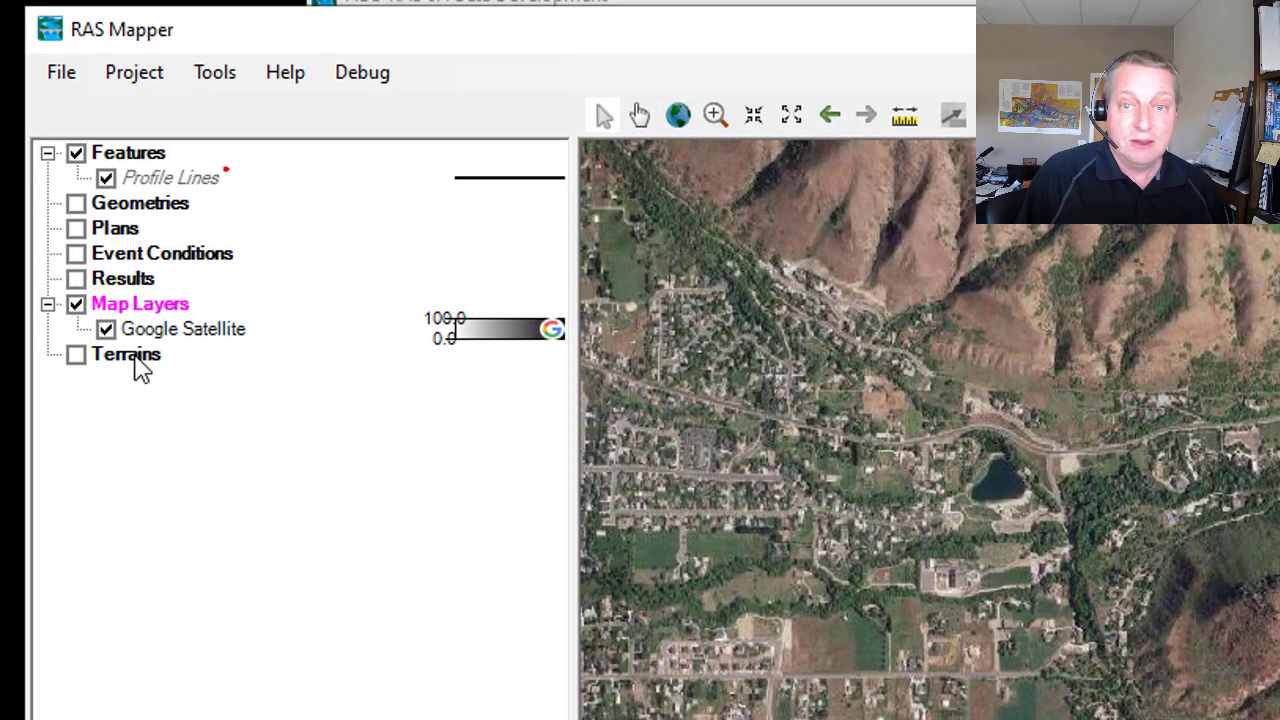
# Step: Open the USGS terrain download window with Elevation Models data type and Current View extent
pyautogui.rightClick(141, 369)
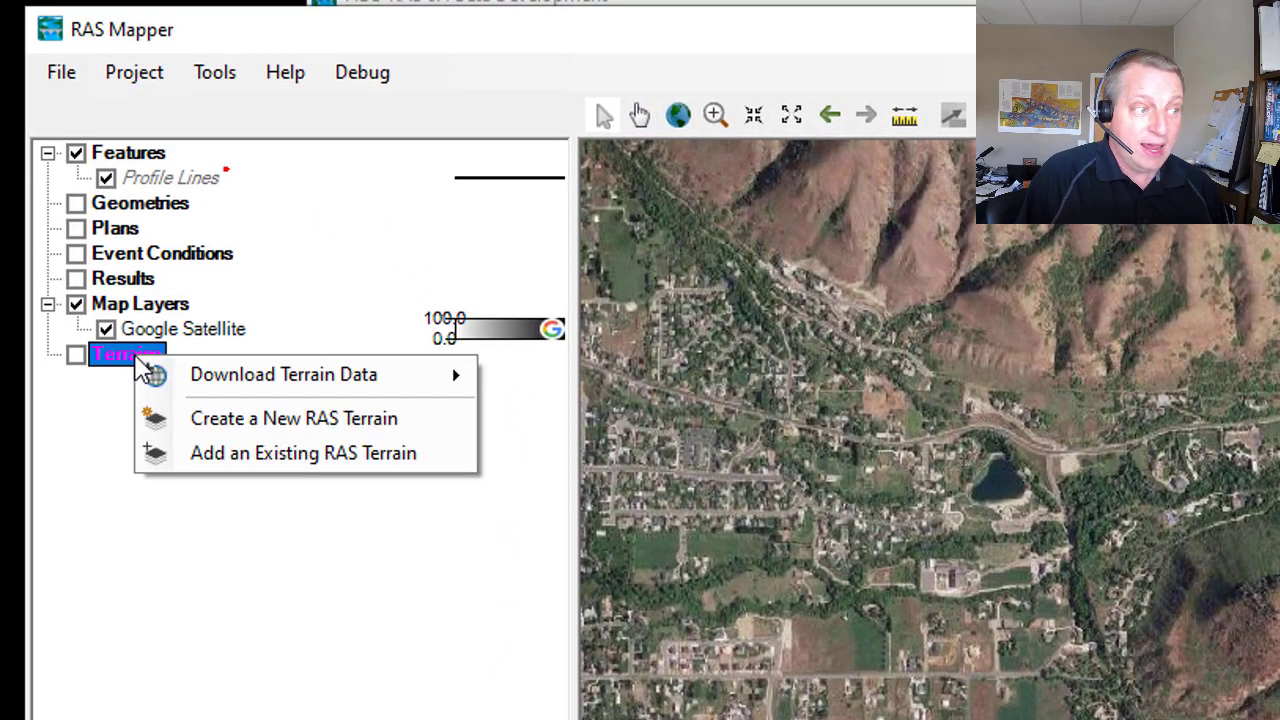
pyautogui.moveTo(186, 376)
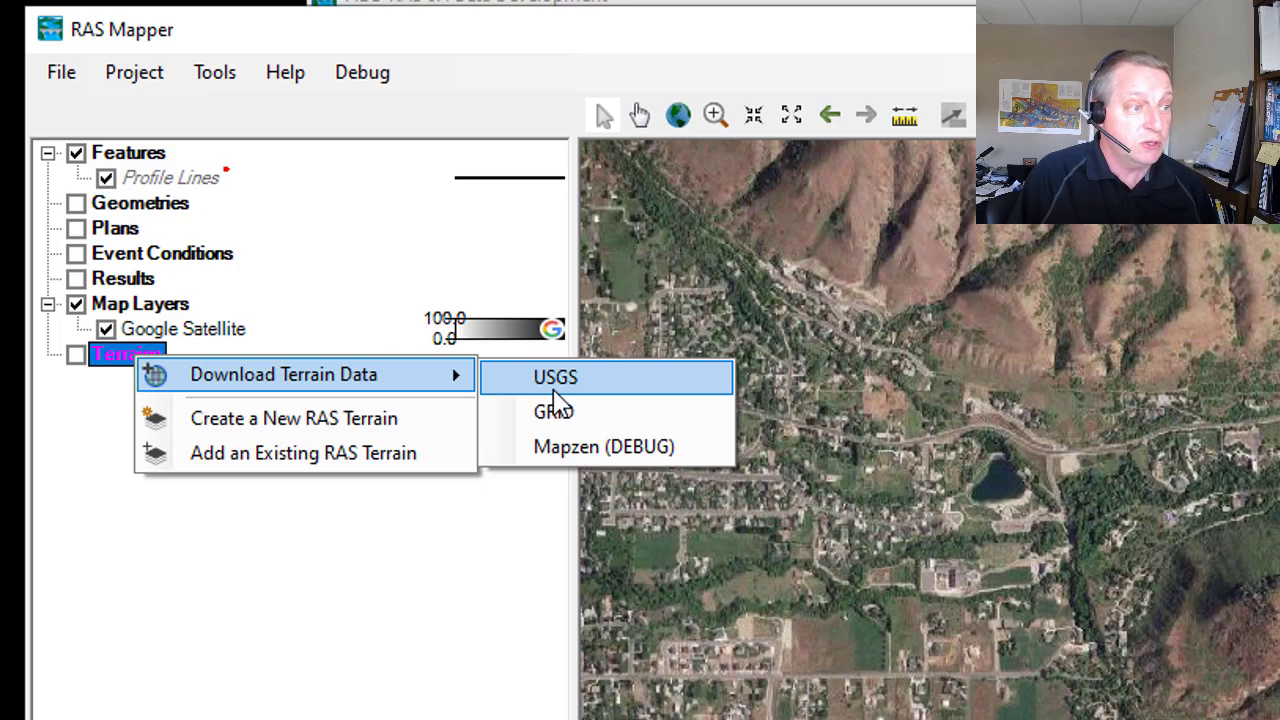
pyautogui.click(553, 389)
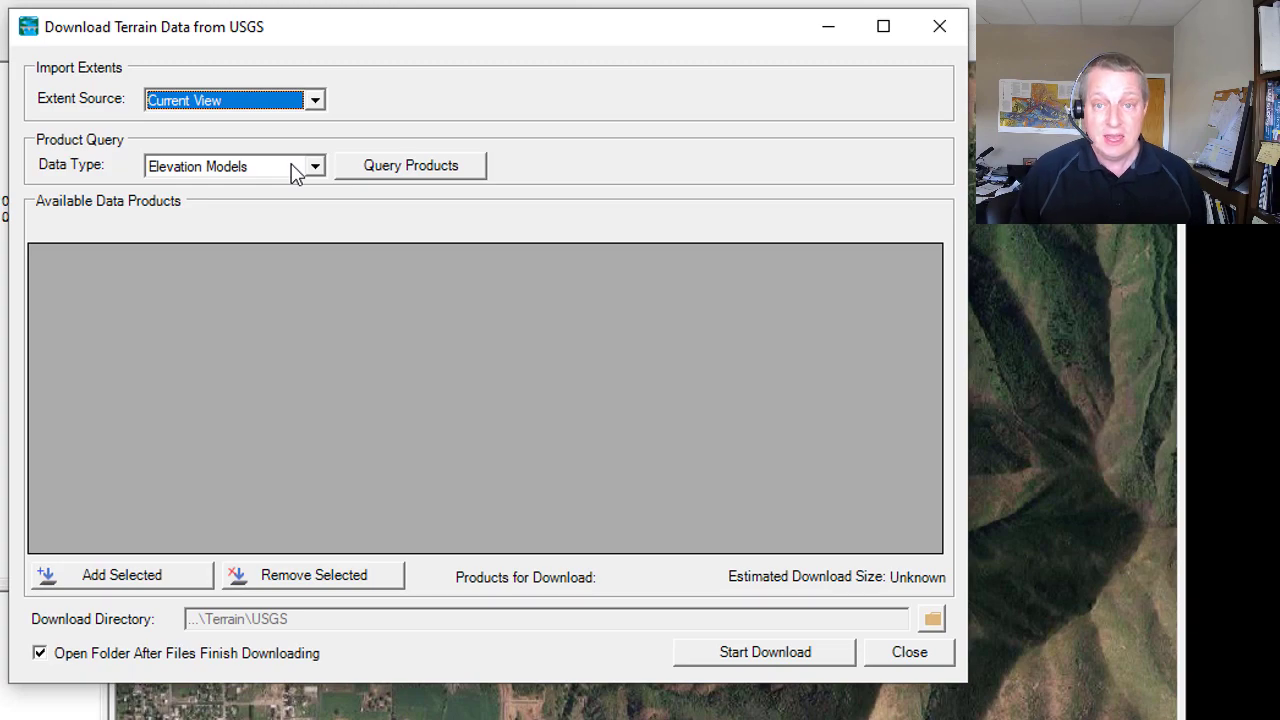
pyautogui.click(295, 171)
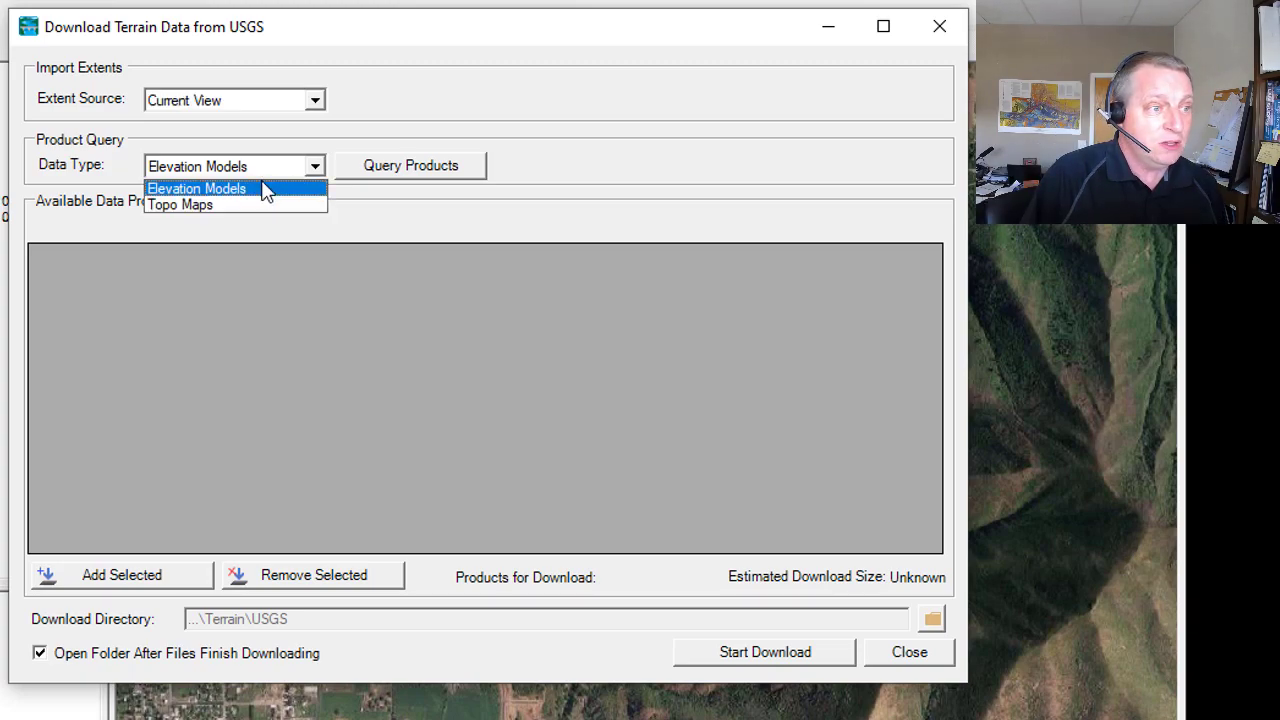
pyautogui.click(265, 190)
pyautogui.click(316, 100)
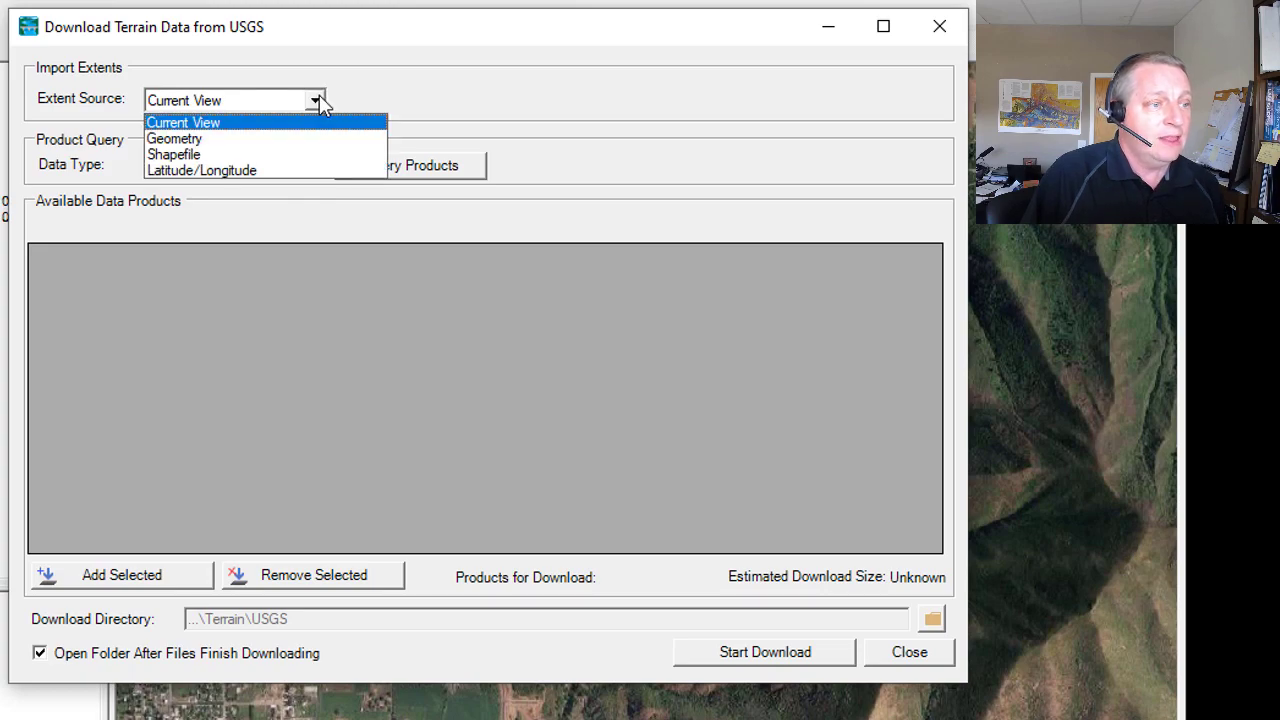
pyautogui.click(245, 123)
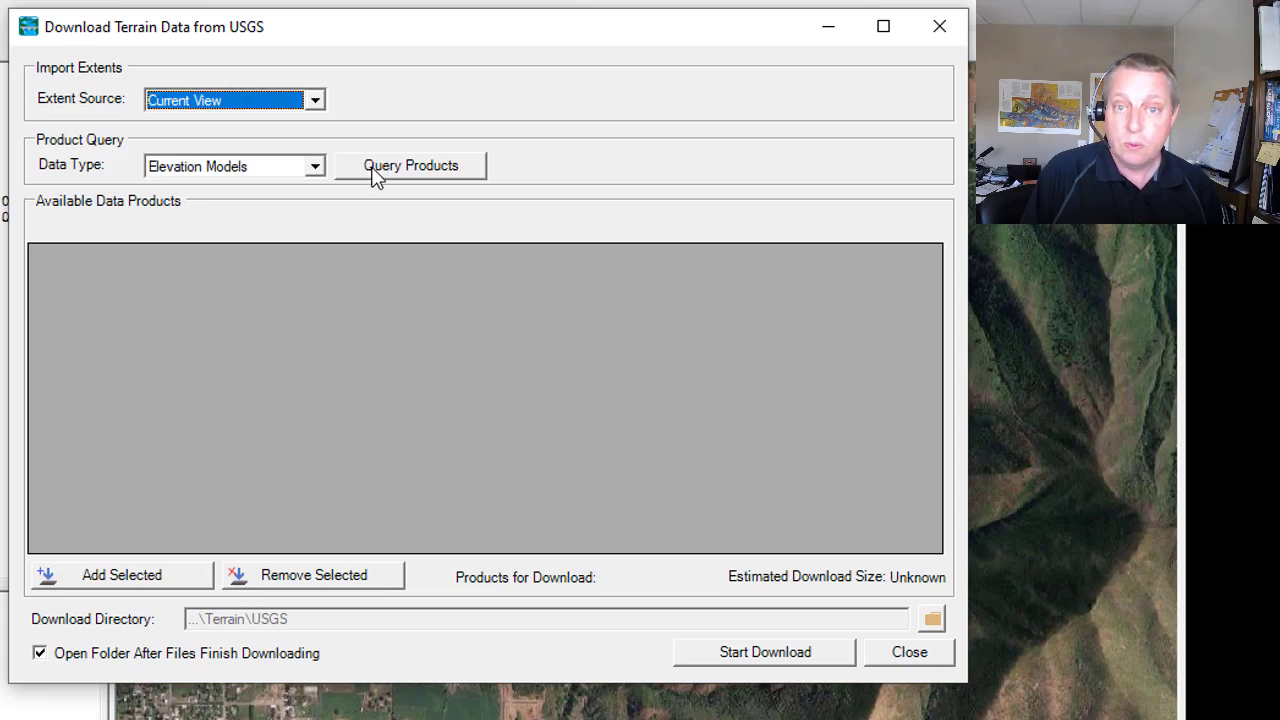
# Step: Query USGS products for the current view, listing 21 elevation products, and zoom out to see footprints
pyautogui.click(376, 175)
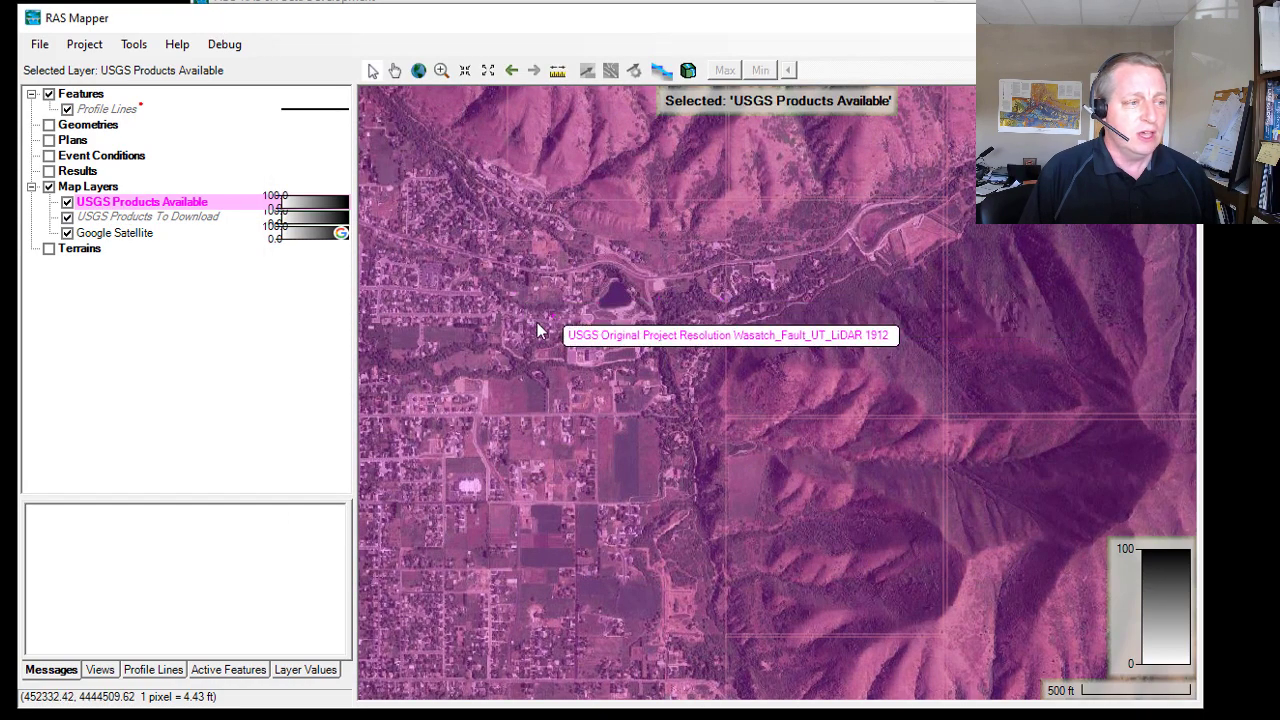
pyautogui.scroll(-2, 513, 312)
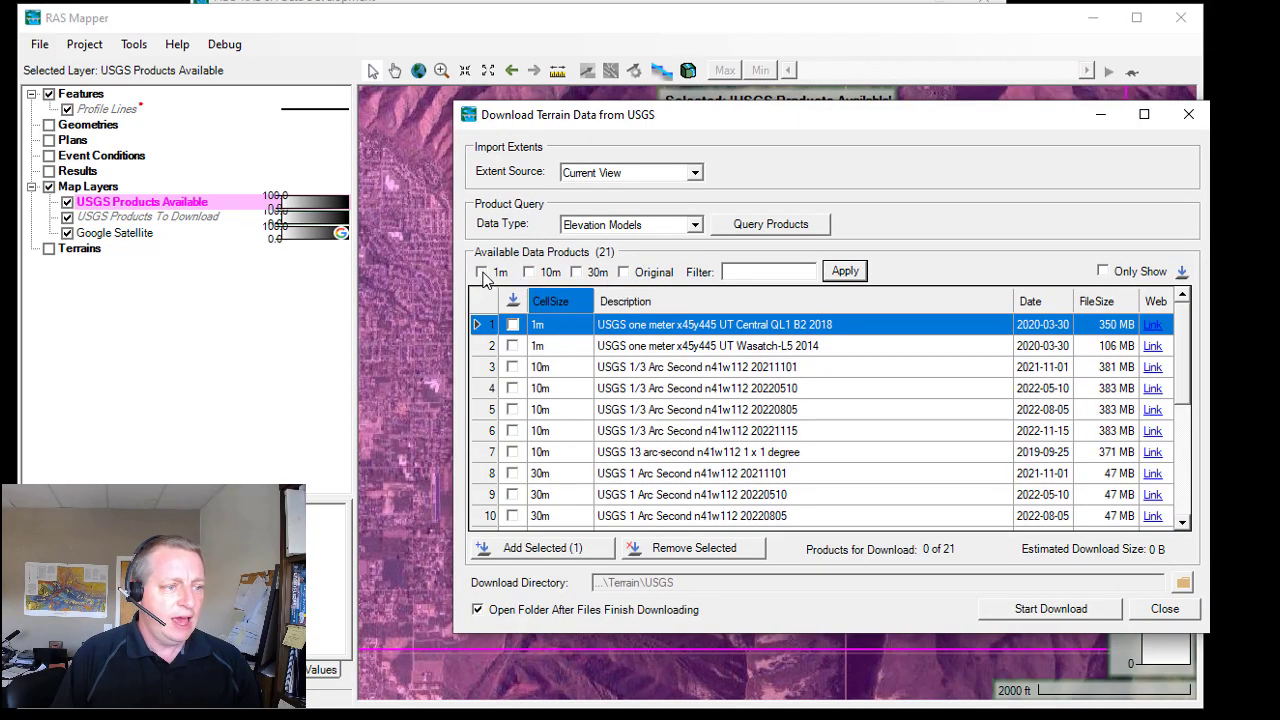
# Step: Compare the 1m and 30m product filters while inspecting the footprints on the map
pyautogui.click(482, 272)
pyautogui.click(556, 27)
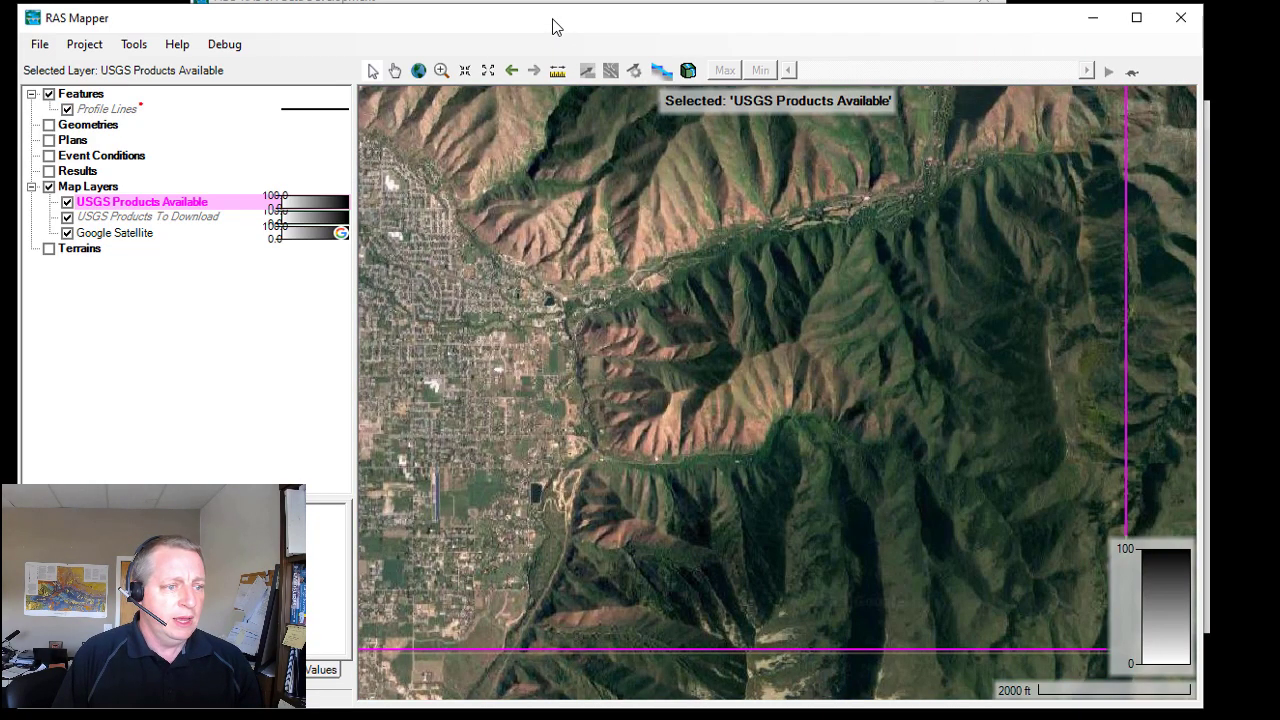
pyautogui.scroll(-1, 650, 343)
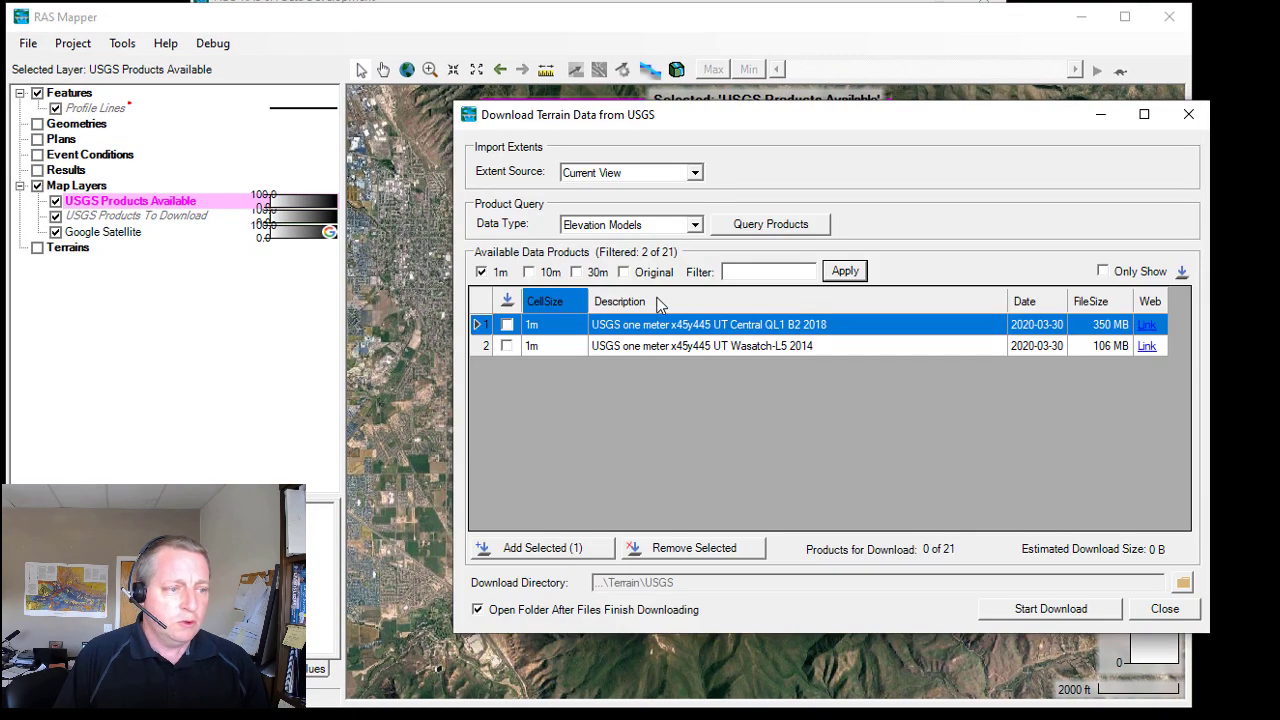
pyautogui.click(481, 272)
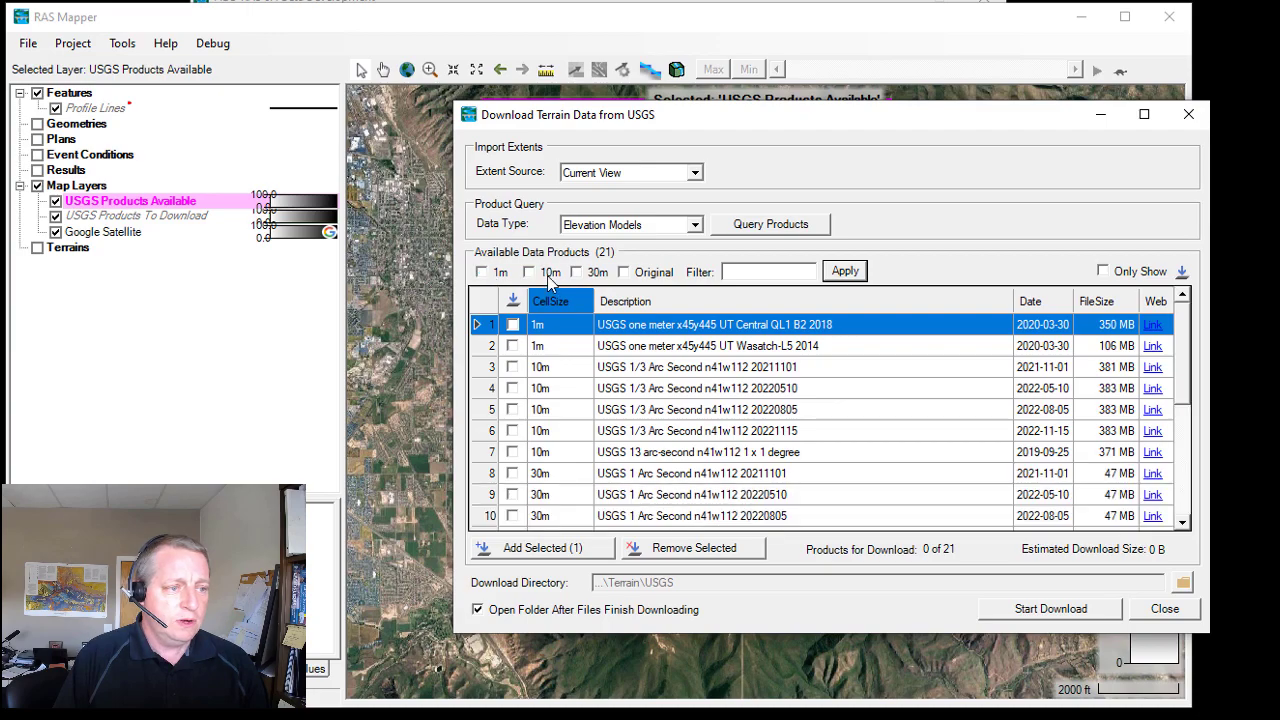
pyautogui.click(576, 272)
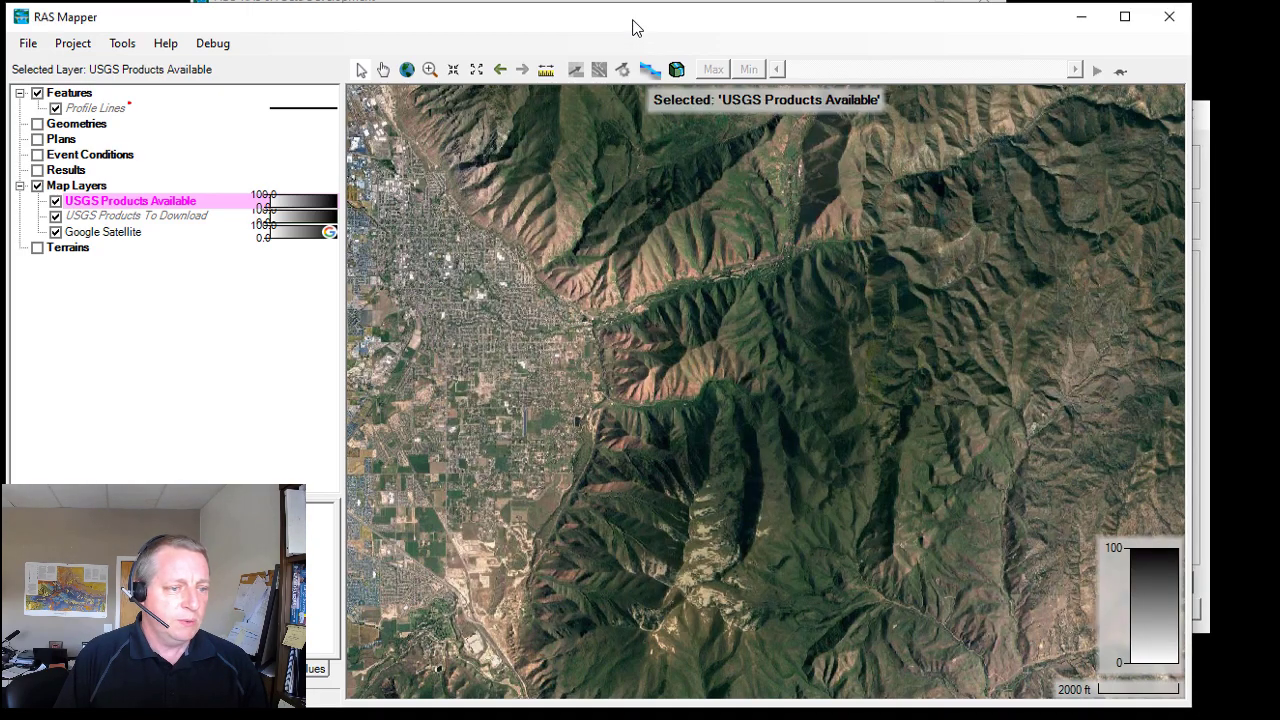
pyautogui.scroll(-4, 811, 370)
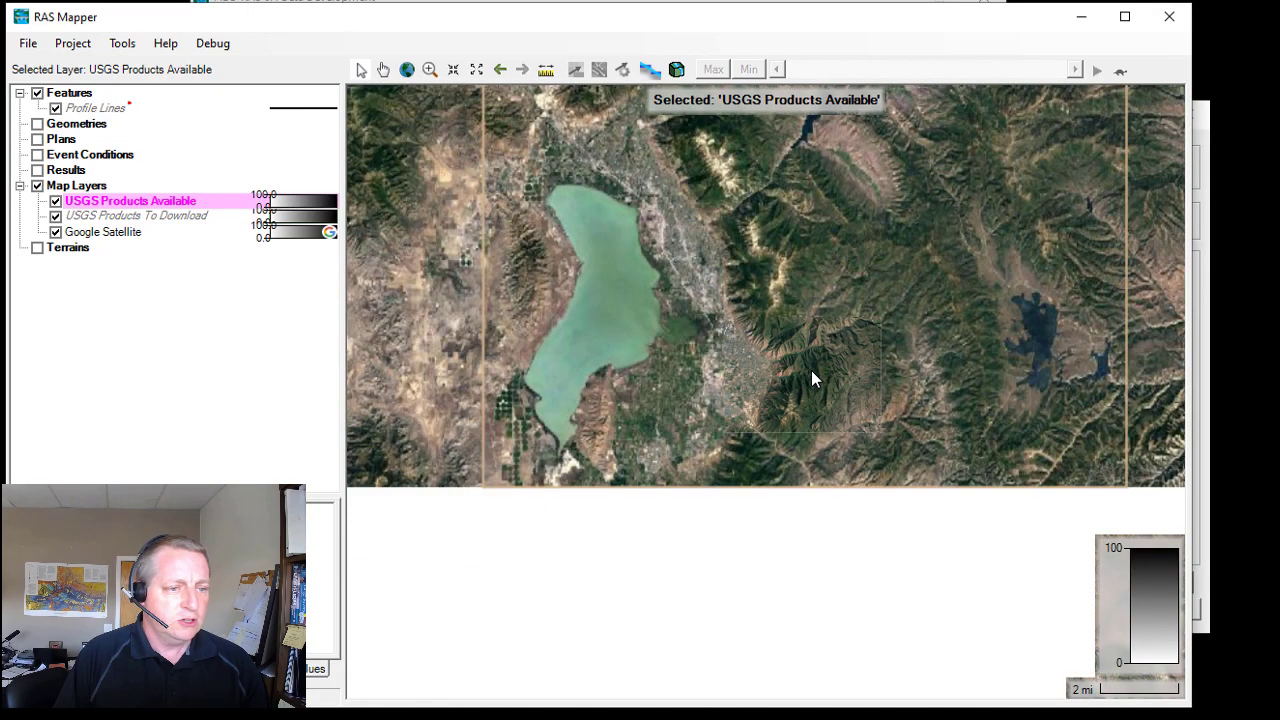
pyautogui.moveTo(811, 370)
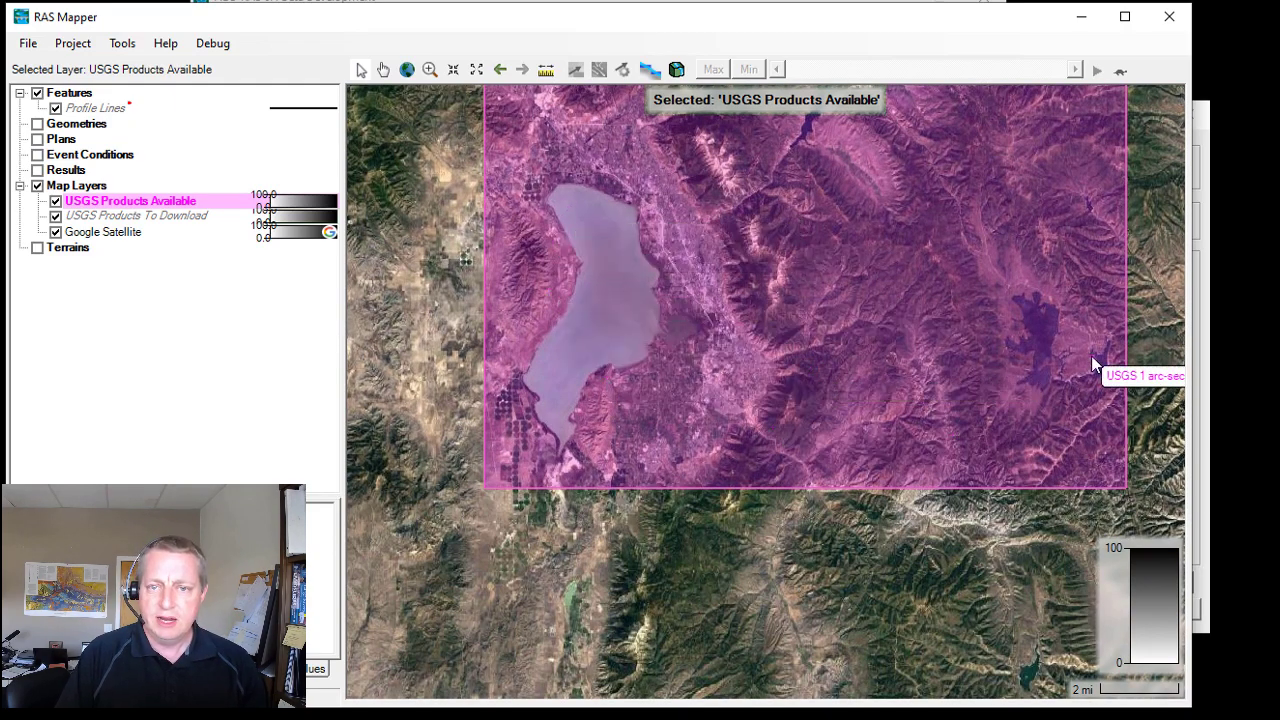
# Step: Filter the product list back to 1m, leaving two tiles, and check their map coverage
pyautogui.click(1202, 178)
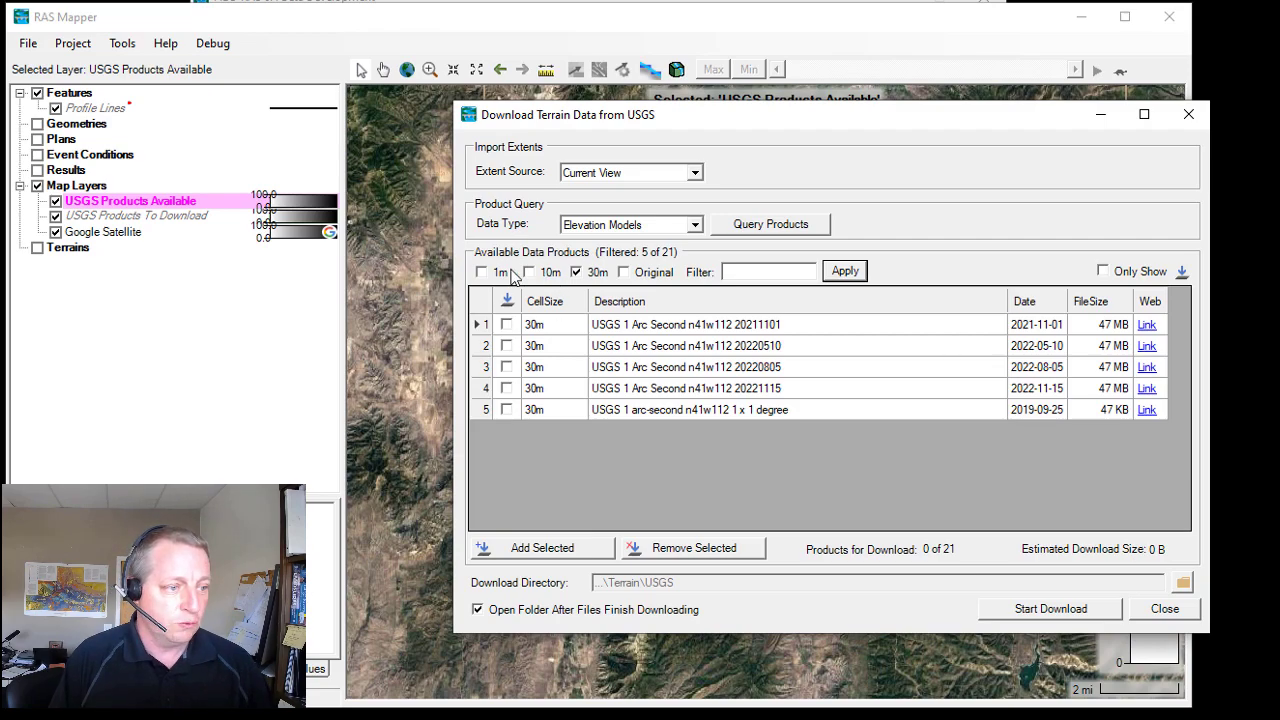
pyautogui.click(576, 272)
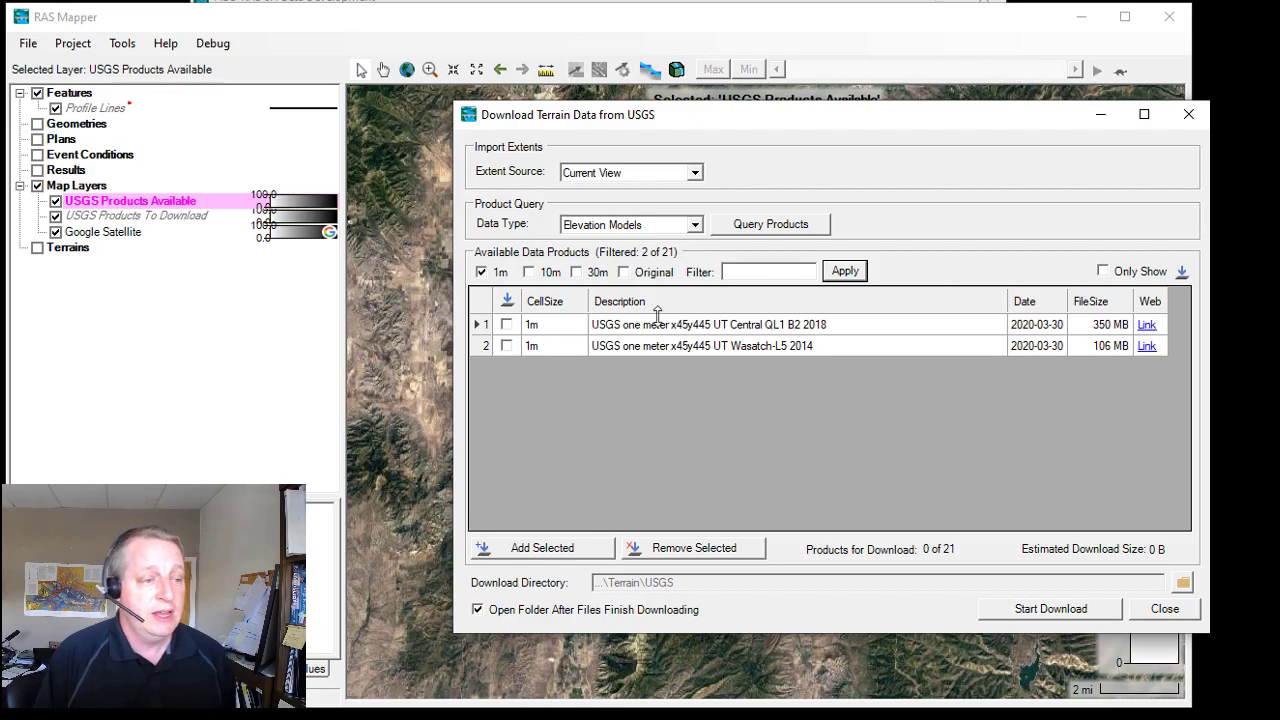
pyautogui.click(638, 34)
pyautogui.scroll(2, 780, 360)
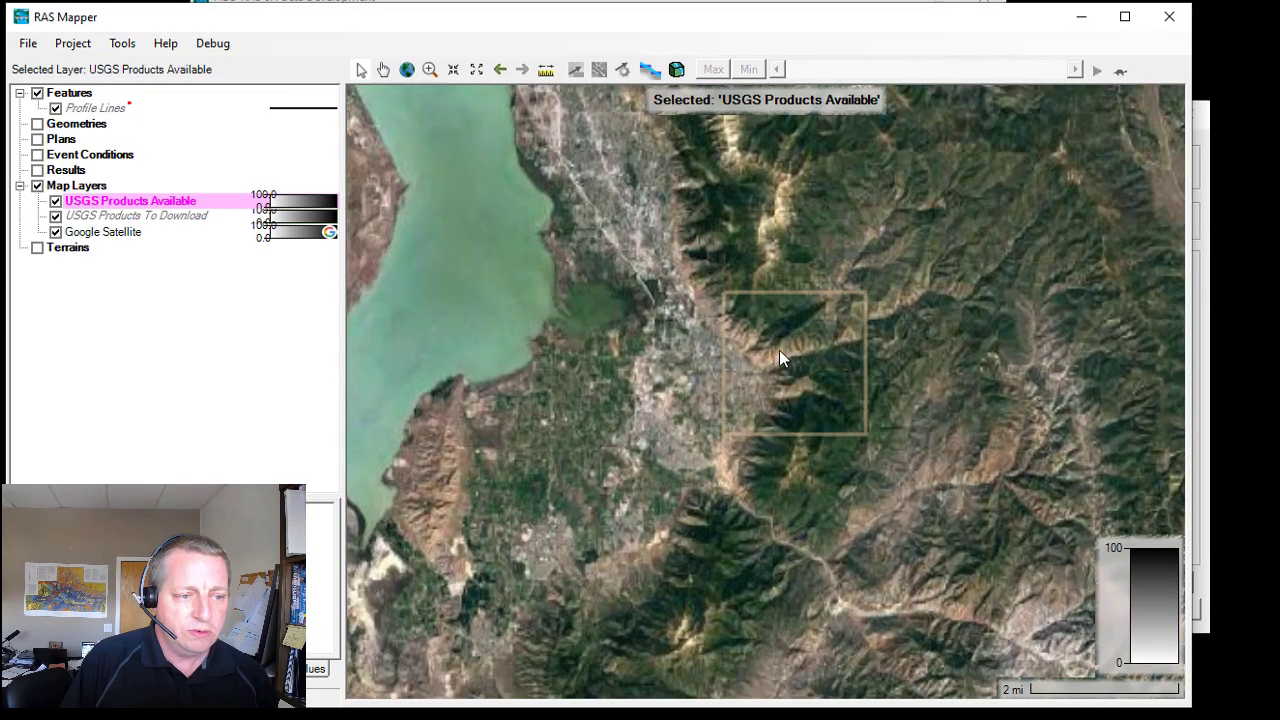
pyautogui.scroll(1, 782, 361)
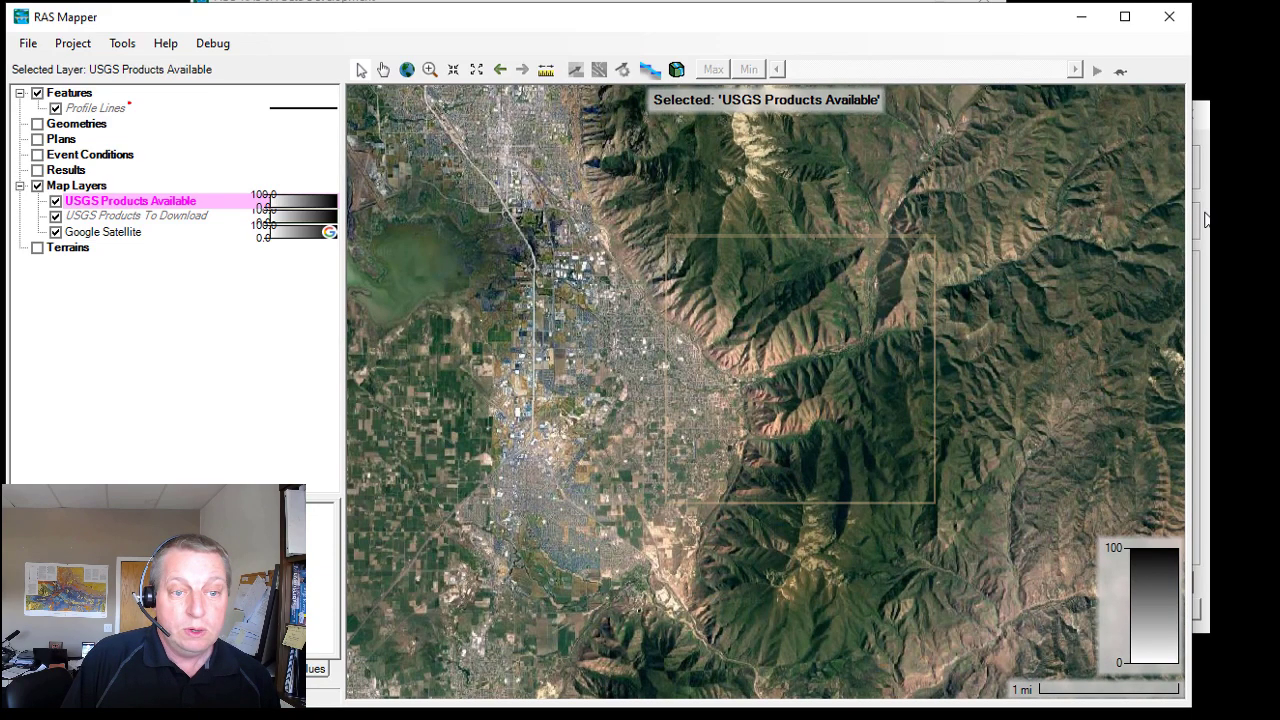
pyautogui.click(1201, 212)
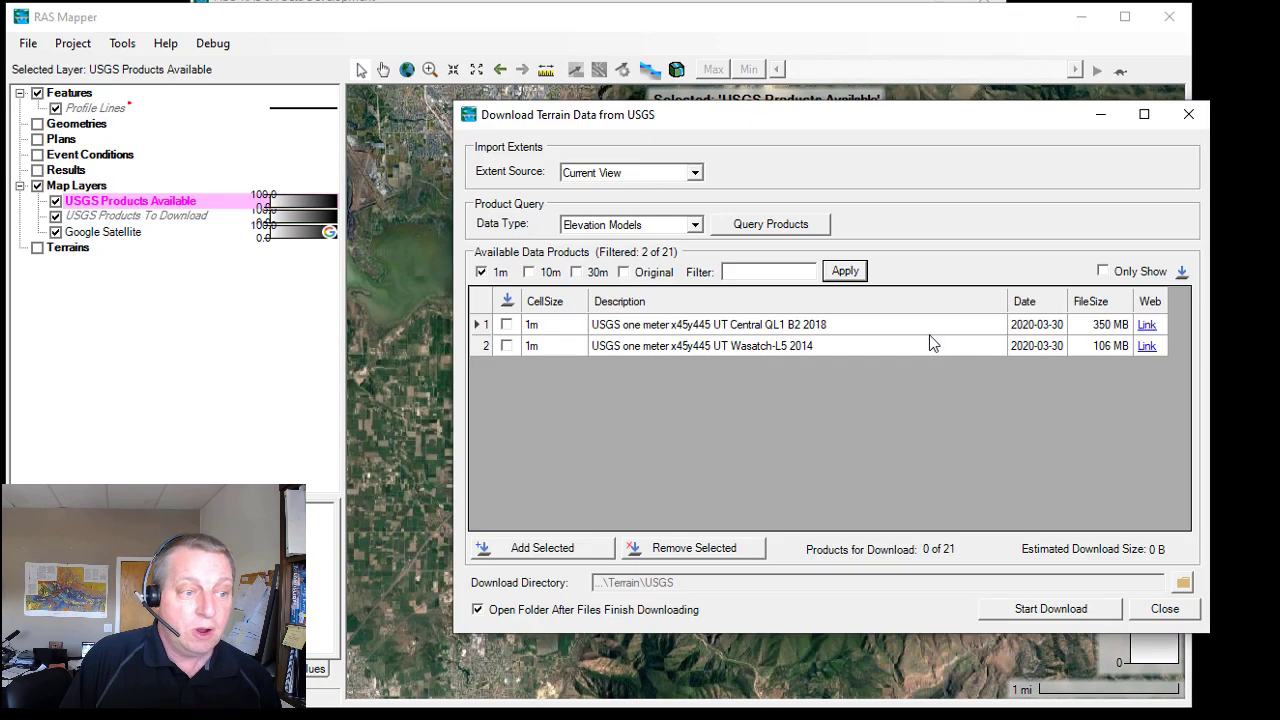
# Step: Open and scroll through the ScienceBase pages for the Central QL1 B2 2018 and Wasatch-L5 2014 tiles
pyautogui.click(1147, 326)
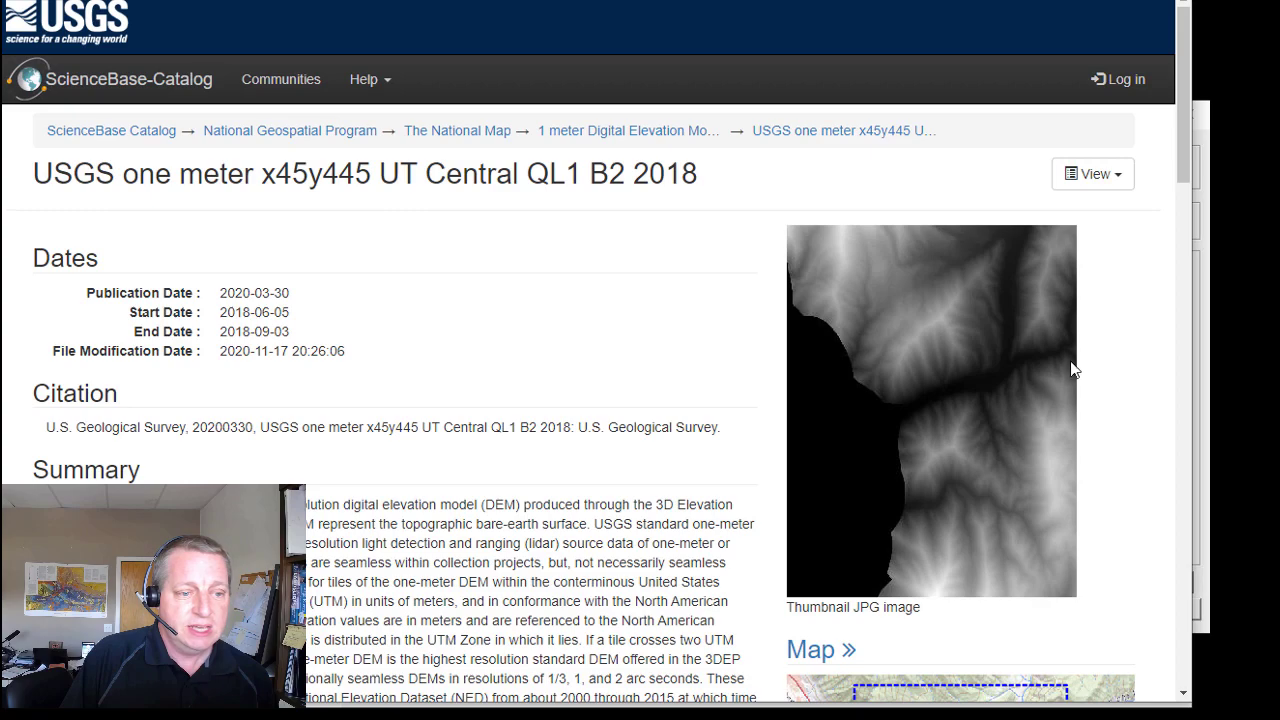
pyautogui.scroll(-3, 1072, 370)
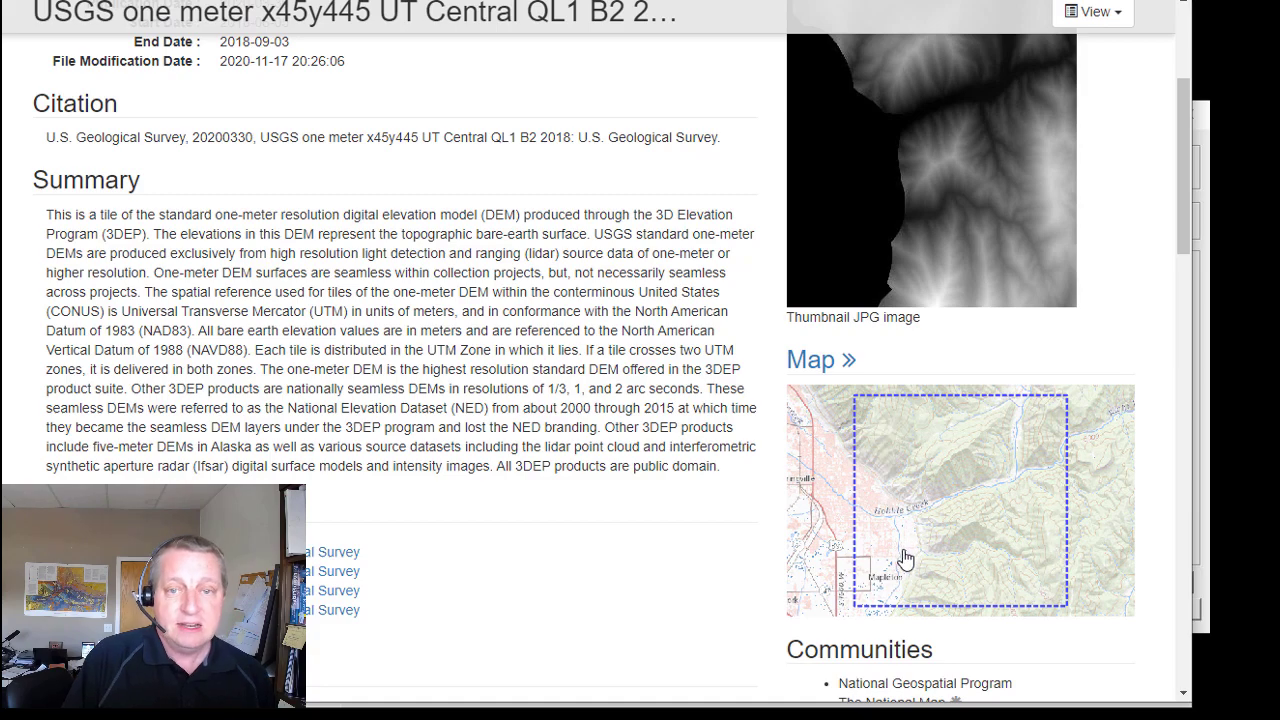
pyautogui.scroll(1, 901, 187)
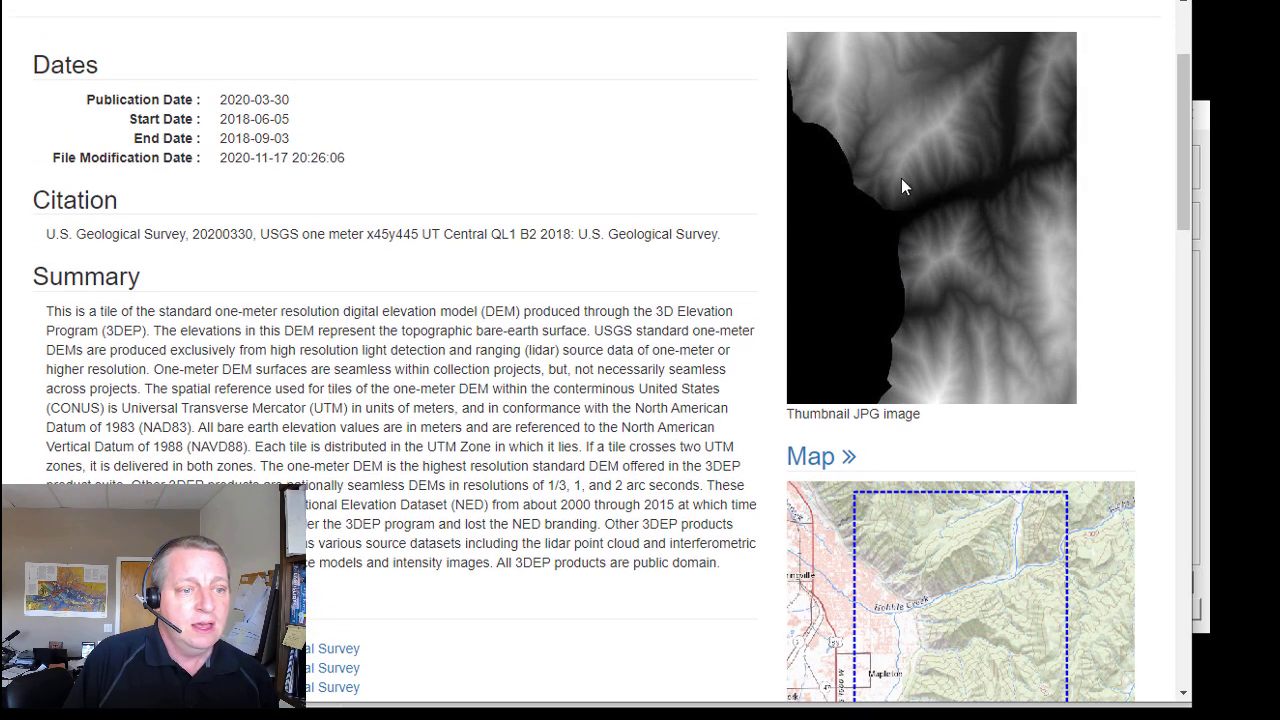
pyautogui.click(1205, 418)
pyautogui.click(1147, 356)
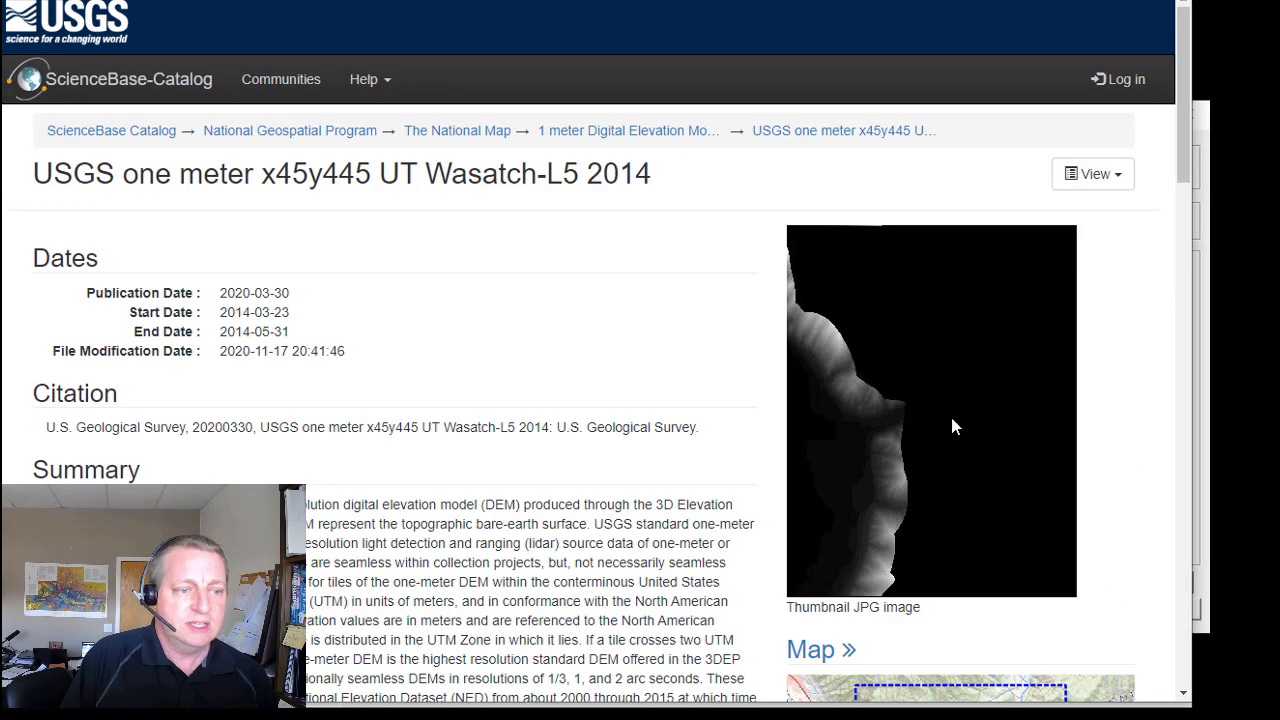
pyautogui.scroll(-4, 950, 413)
pyautogui.scroll(2, 913, 487)
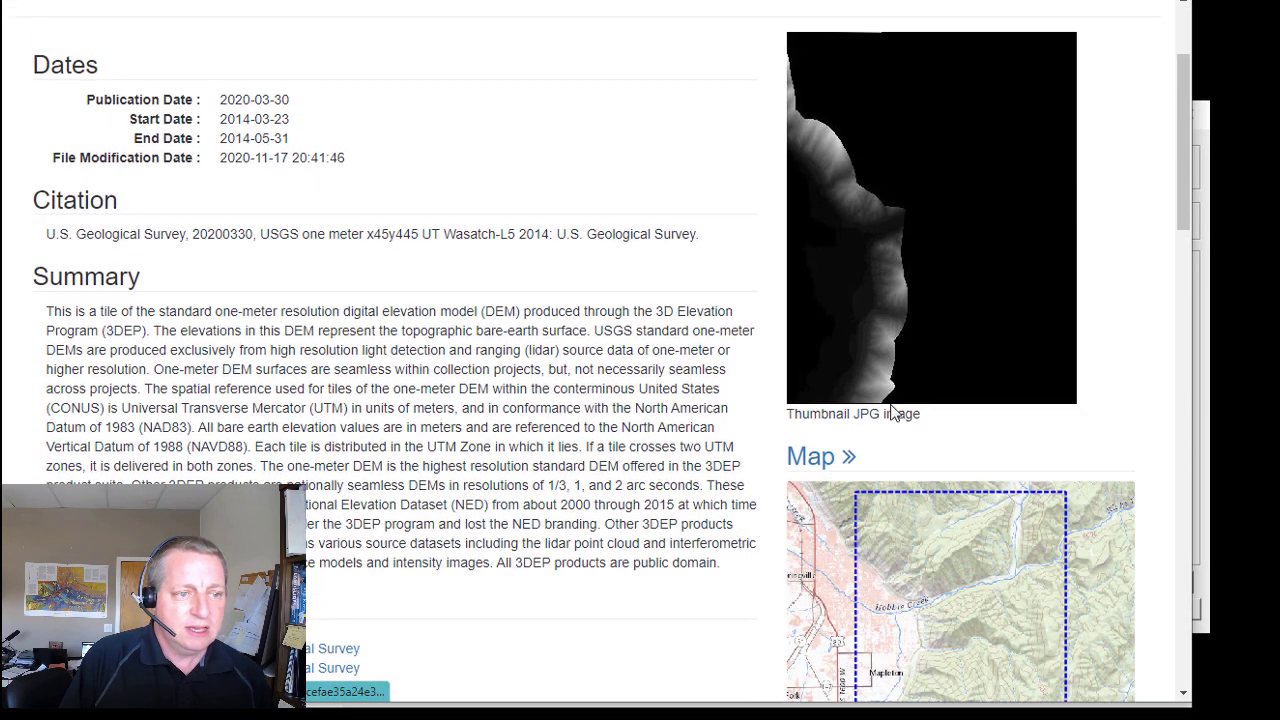
# Step: Download the Wasatch-L5 2014 and Central QL1 B2 2018 tiles (457 MB), then close the dialog
pyautogui.click(1205, 168)
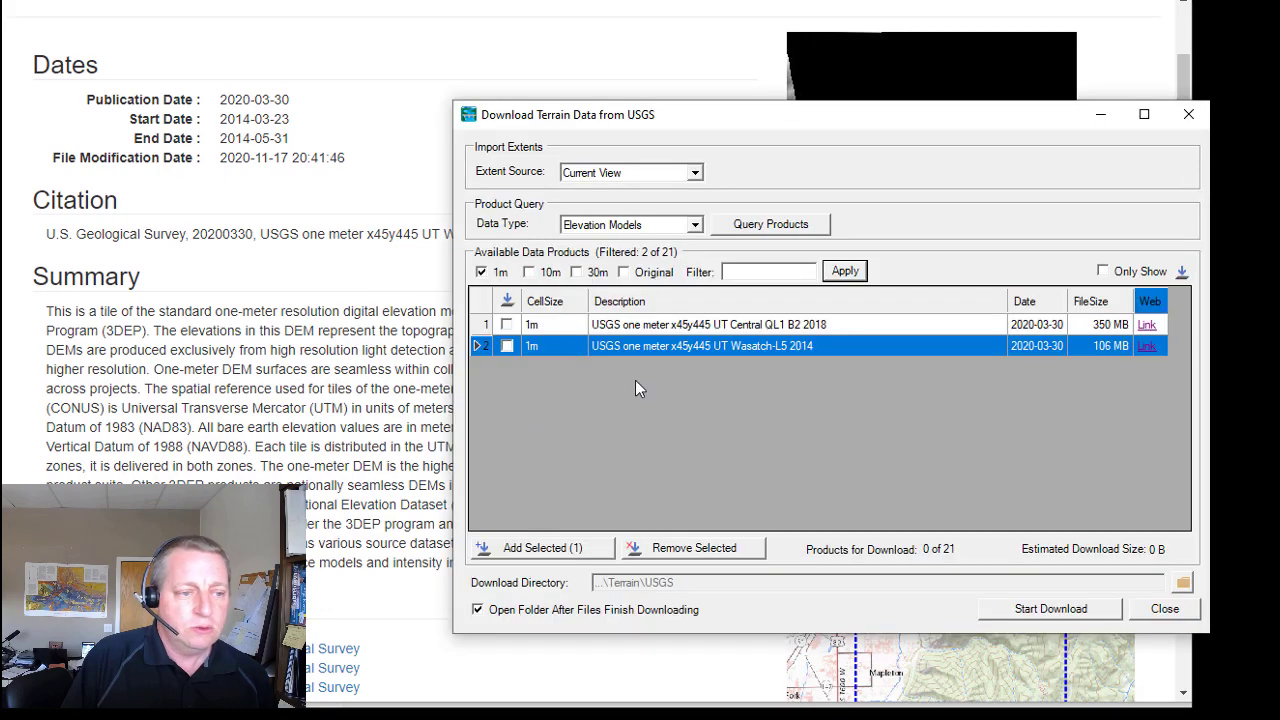
pyautogui.click(507, 346)
pyautogui.click(507, 325)
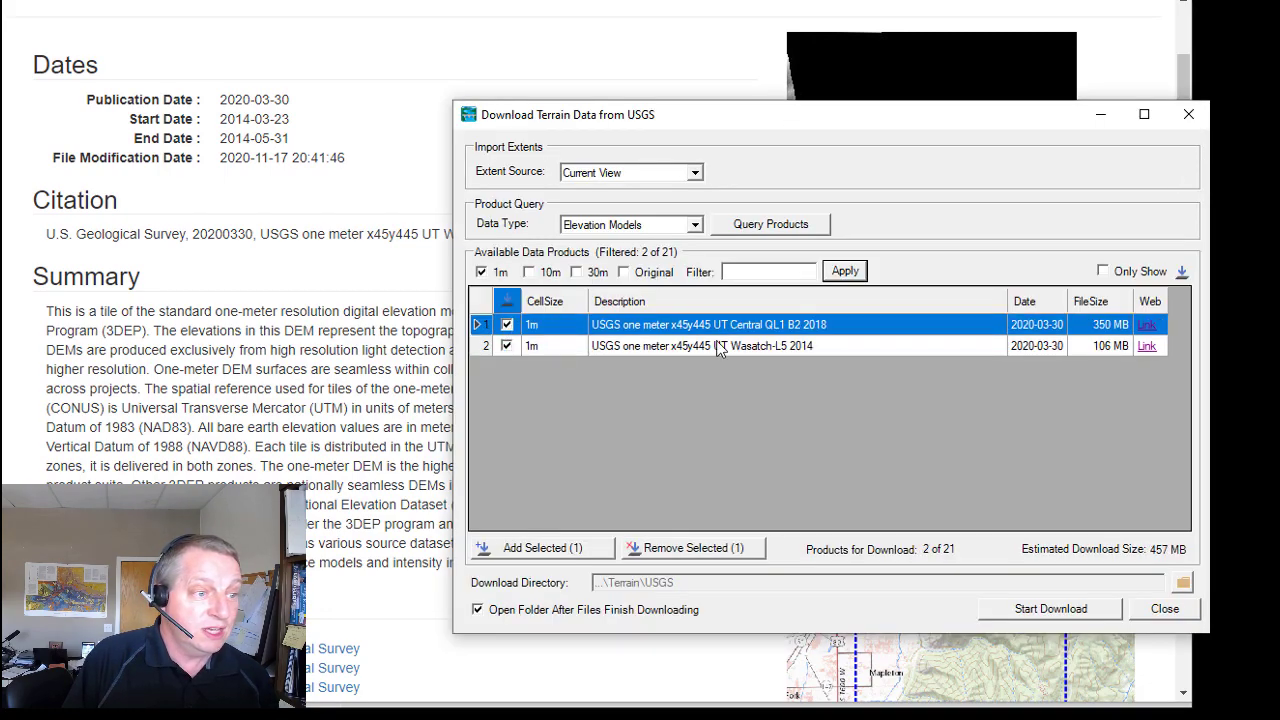
pyautogui.click(1075, 612)
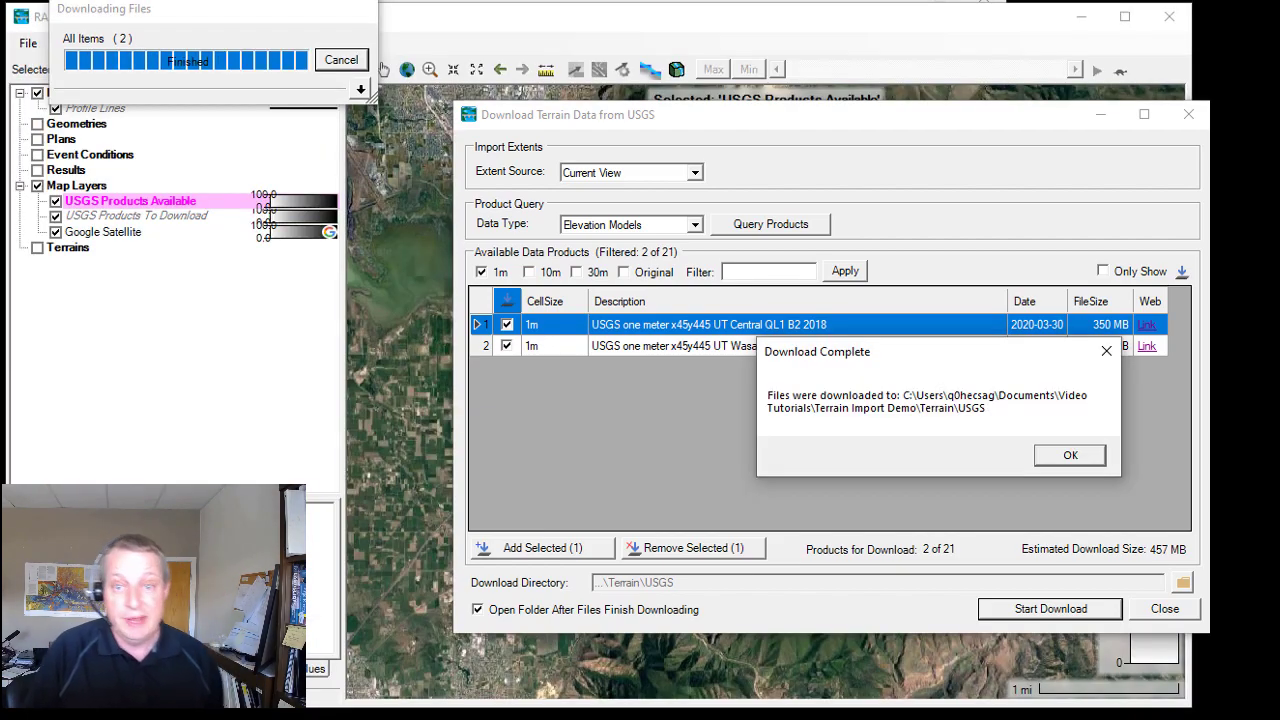
pyautogui.click(1068, 455)
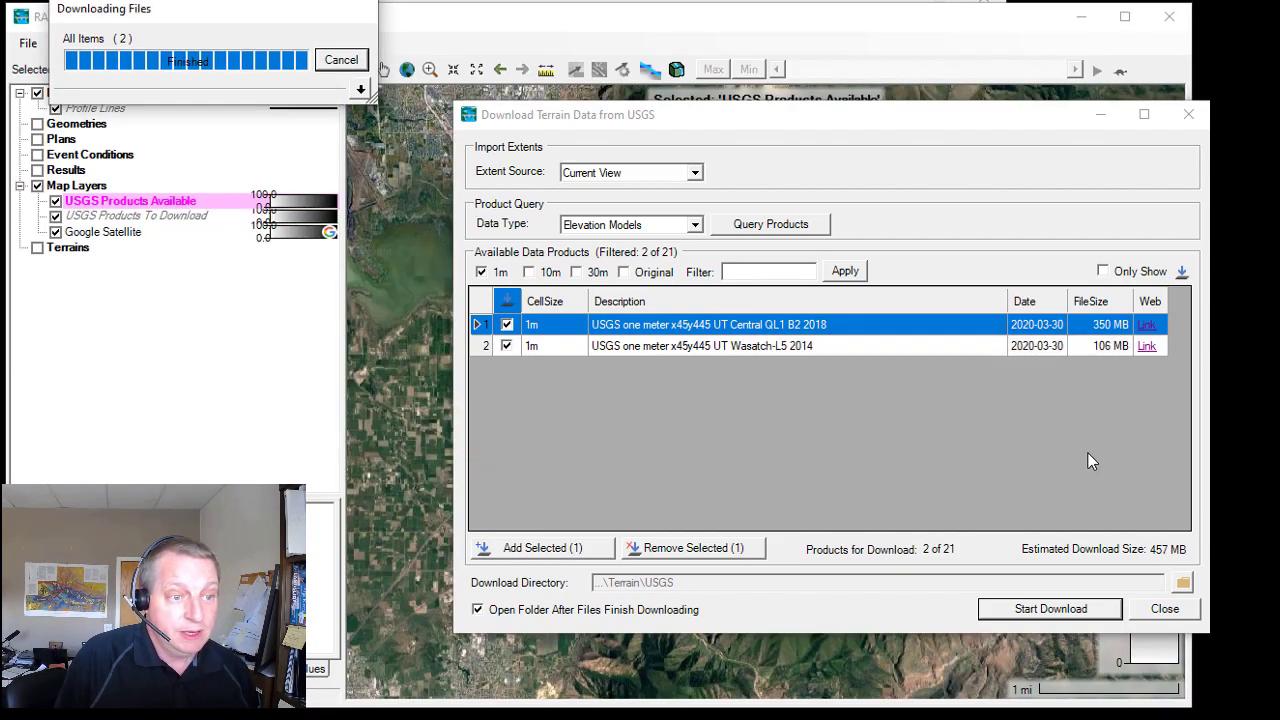
pyautogui.click(1163, 609)
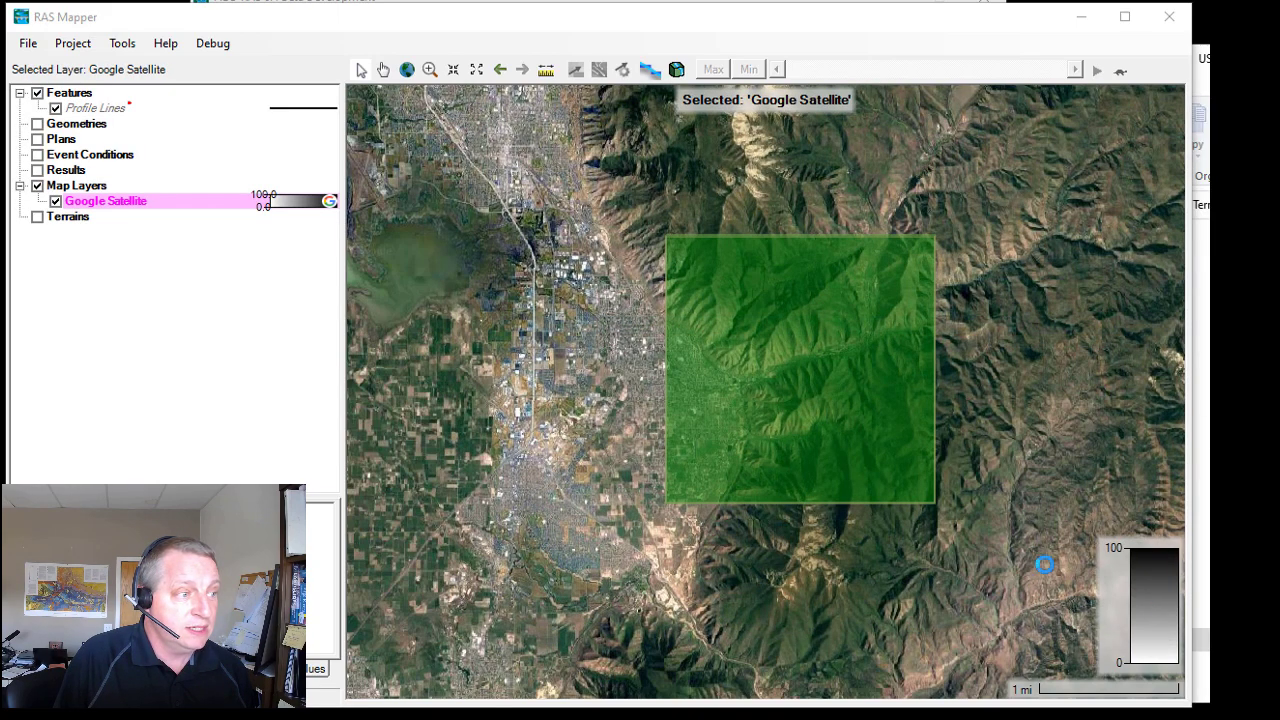
# Step: Start a new RAS terrain with both downloaded USGS 1m .tif tiles as input files
pyautogui.rightClick(80, 220)
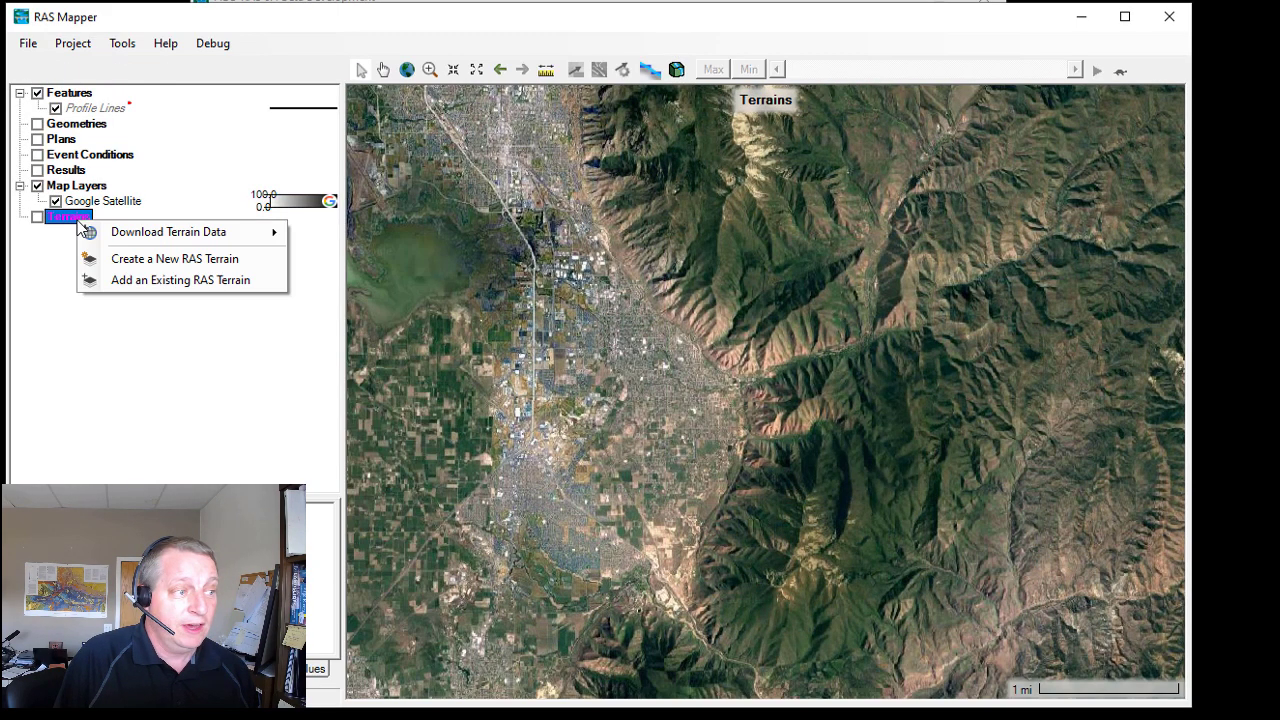
pyautogui.click(153, 260)
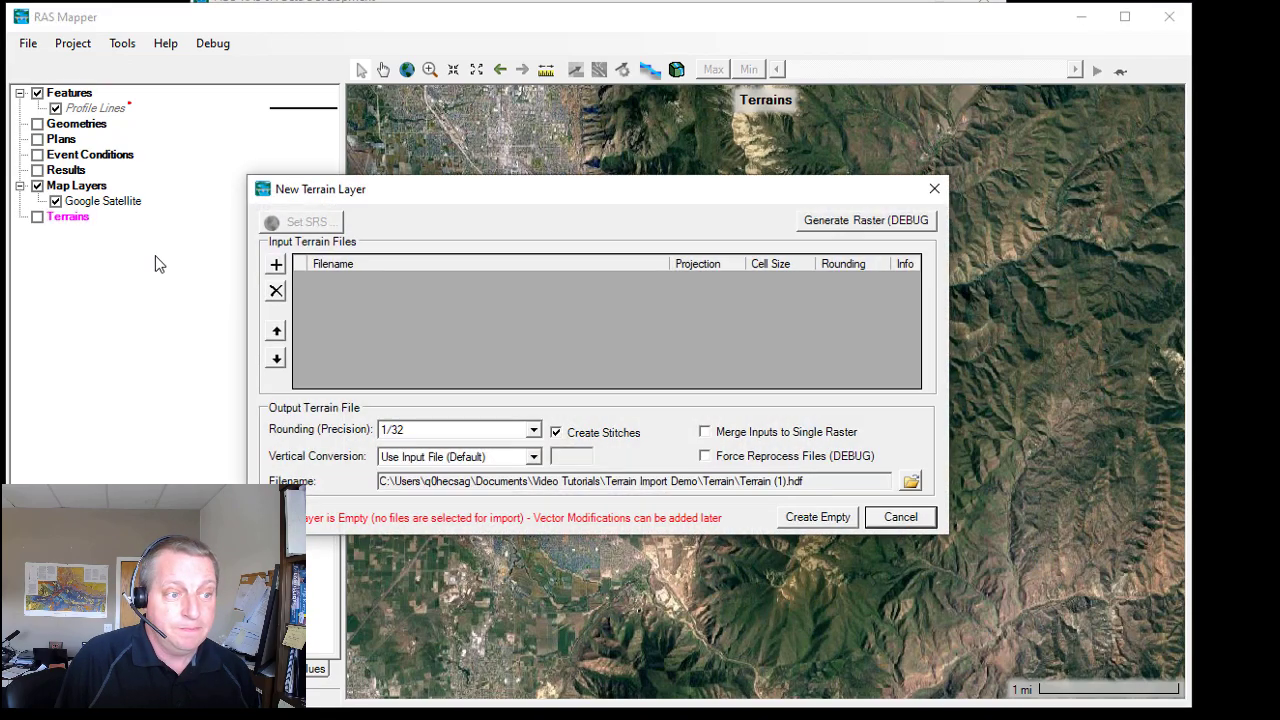
pyautogui.click(276, 265)
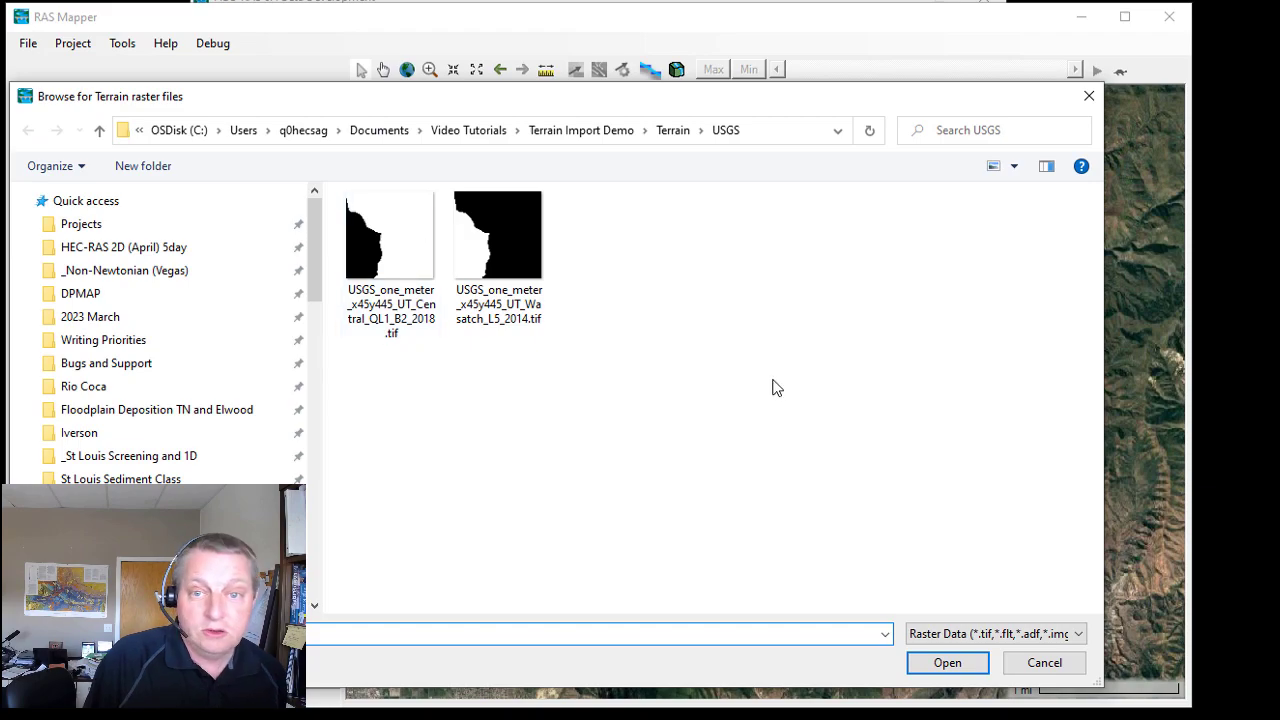
pyautogui.moveTo(752, 446); pyautogui.dragTo(324, 190)
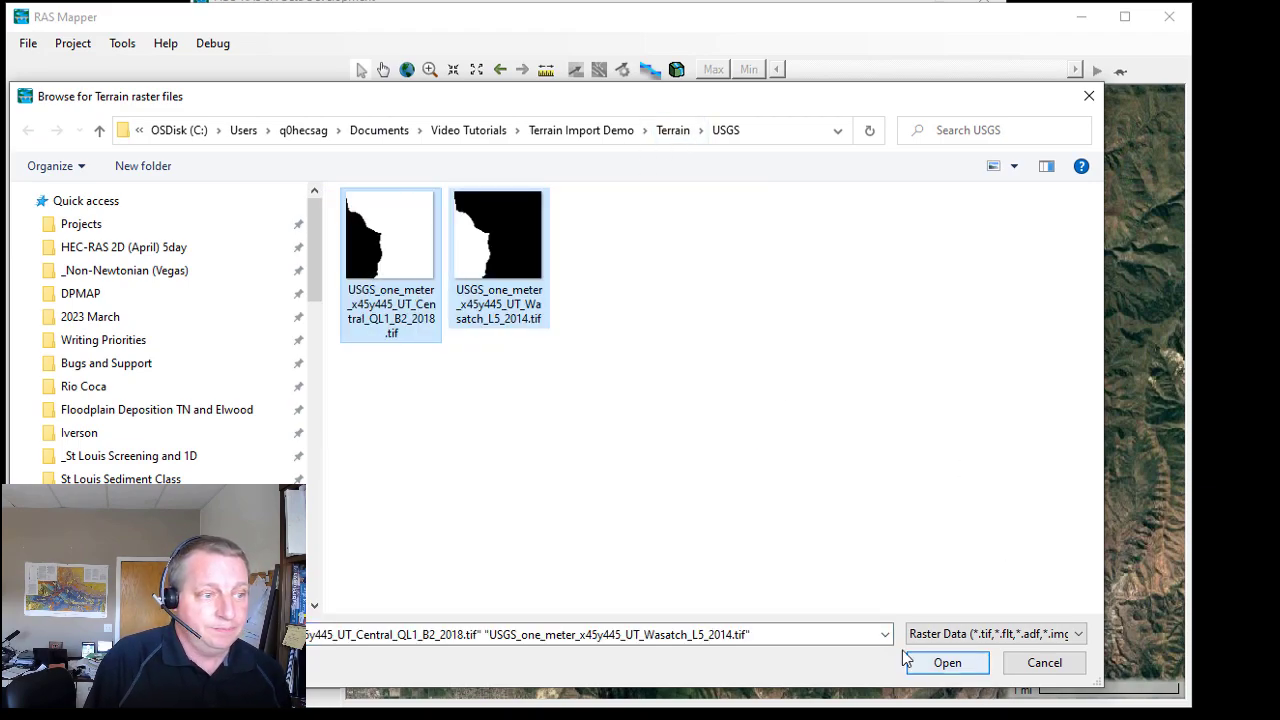
pyautogui.click(965, 666)
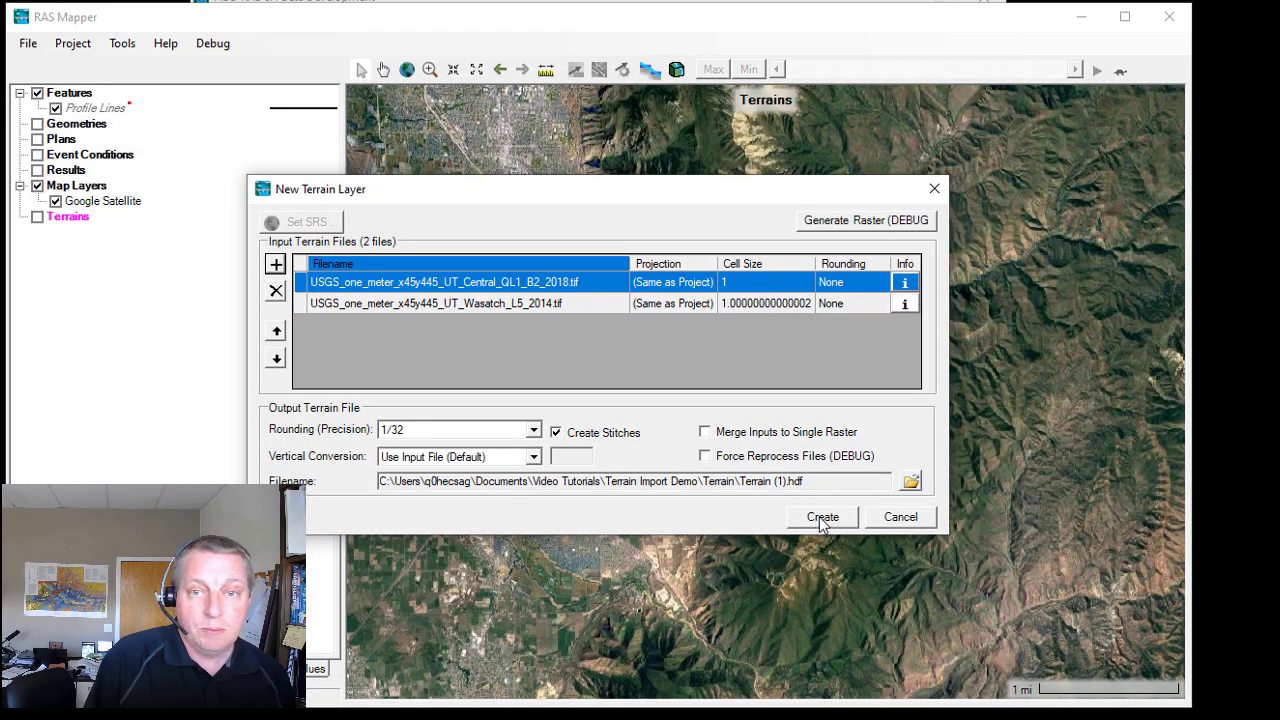
# Step: Name the terrain output 'USGS Demo' and create the terrain layer
pyautogui.click(910, 482)
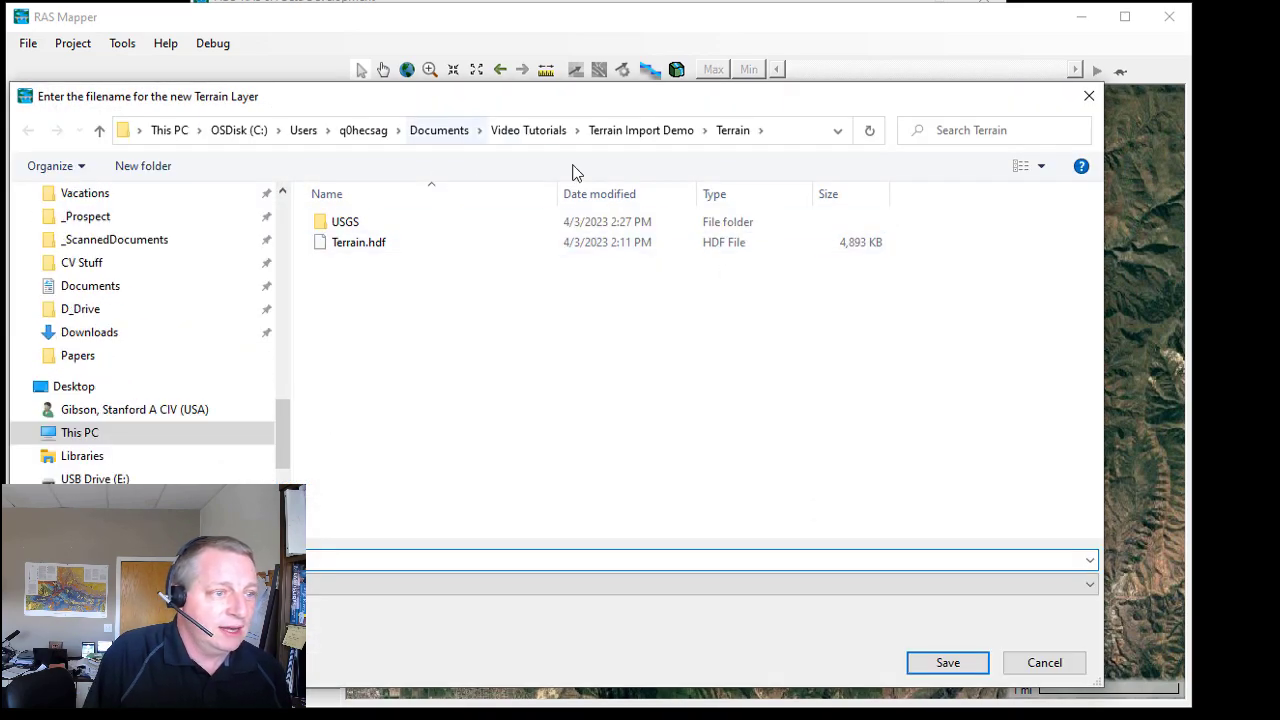
pyautogui.write('U')
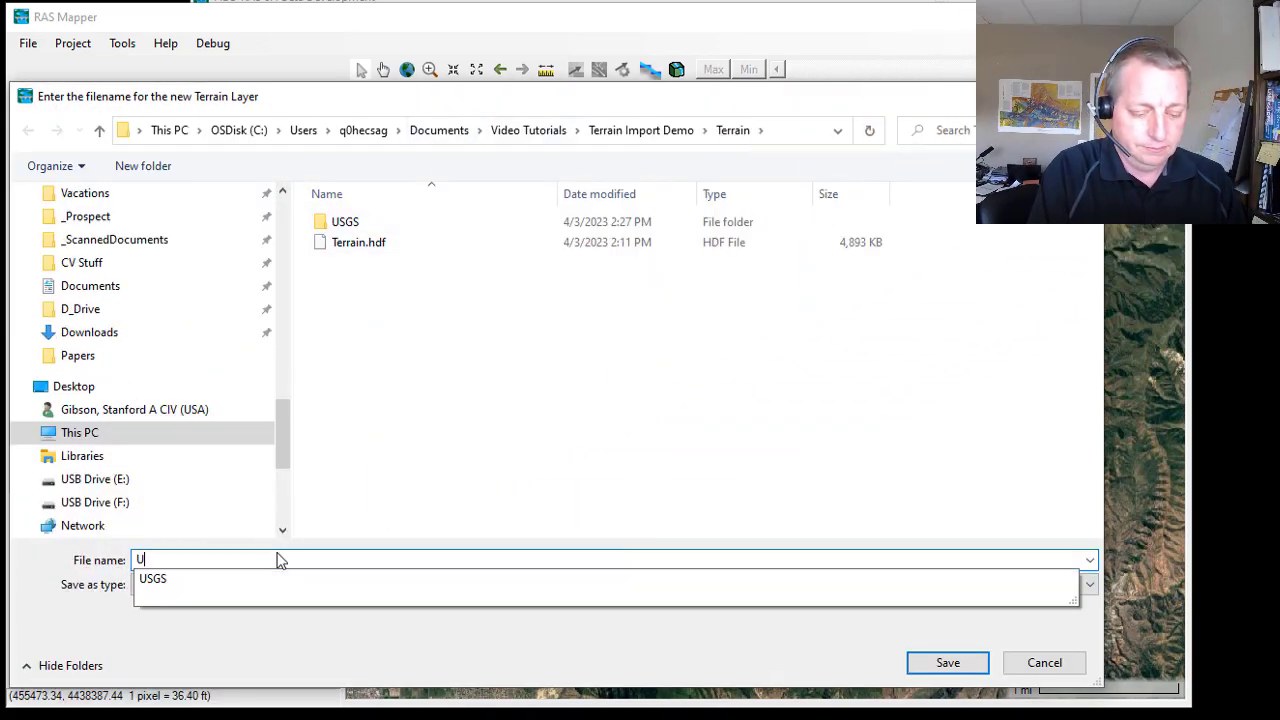
pyautogui.write('SGS Demo')
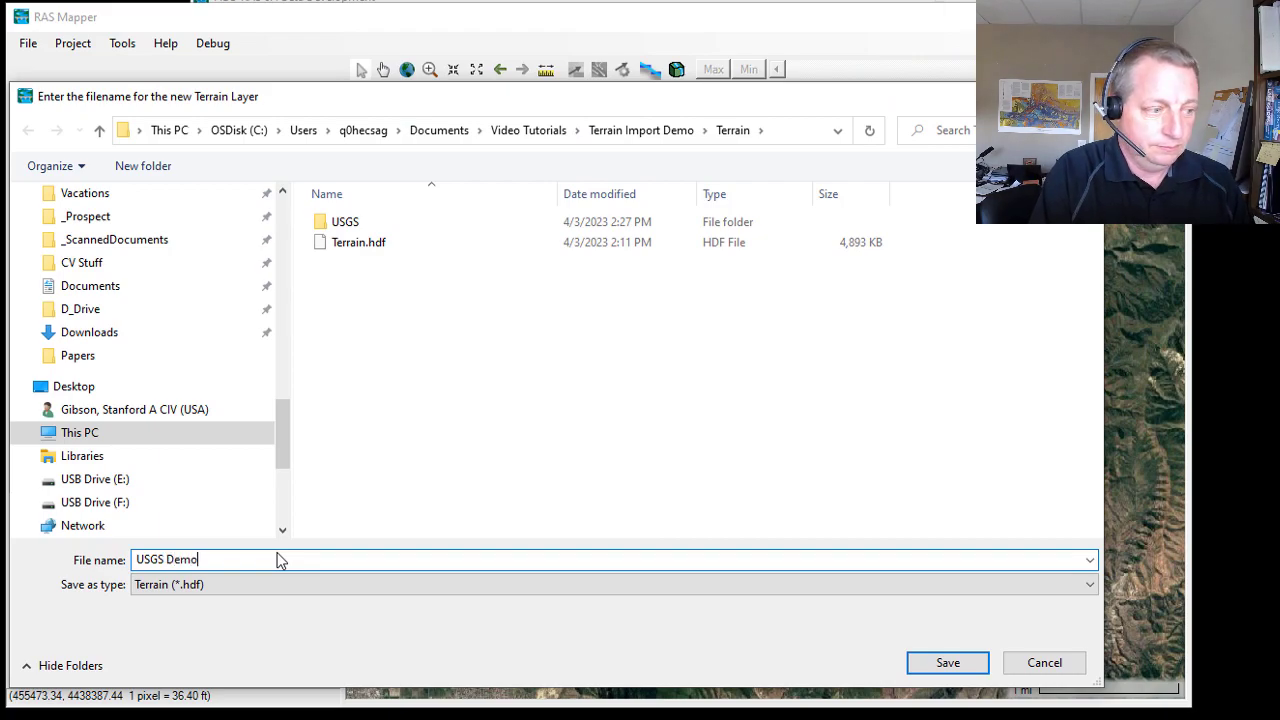
pyautogui.press('Return')
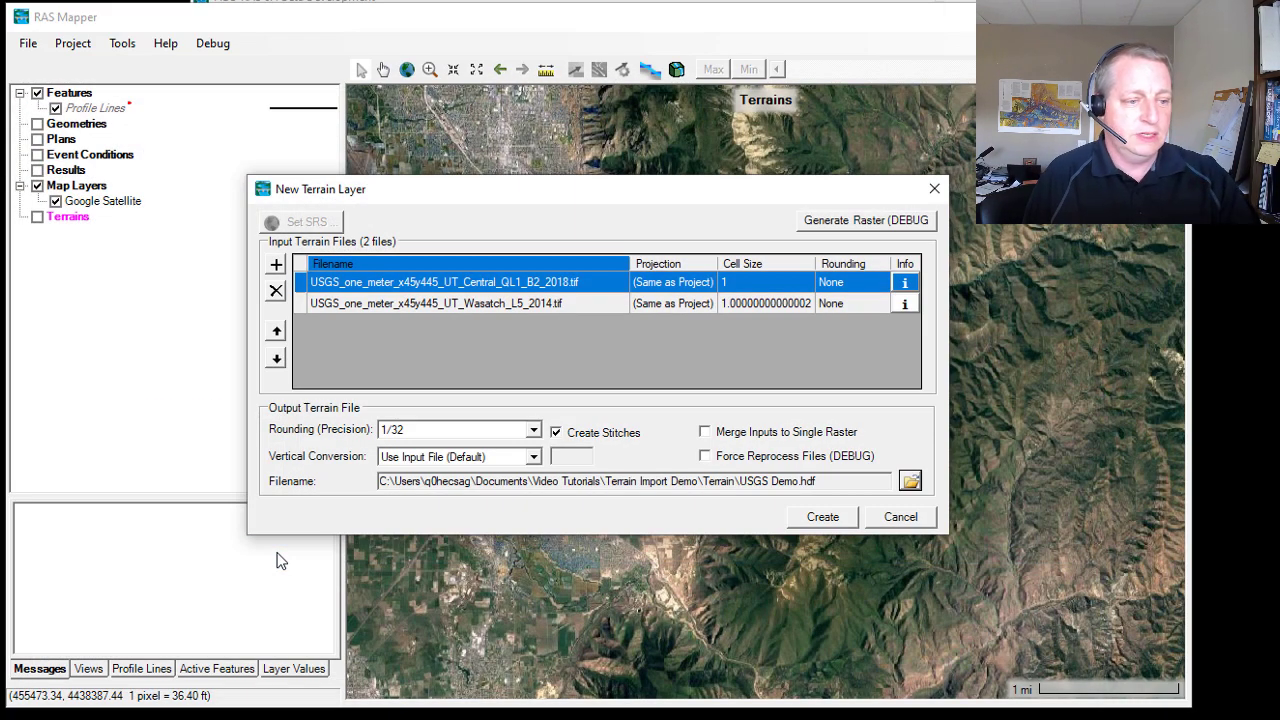
pyautogui.click(823, 518)
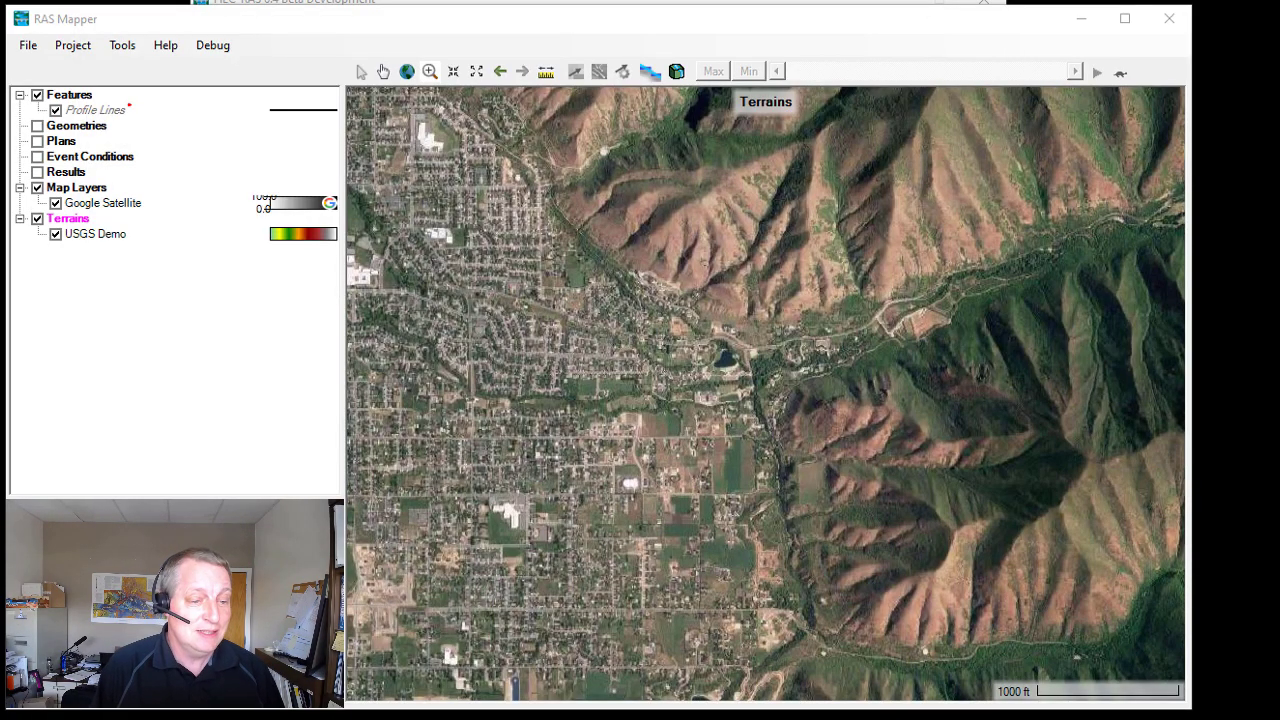
# Step: Turn off the Google Satellite layer and zoom in on the USGS Demo hillshade
pyautogui.click(55, 204)
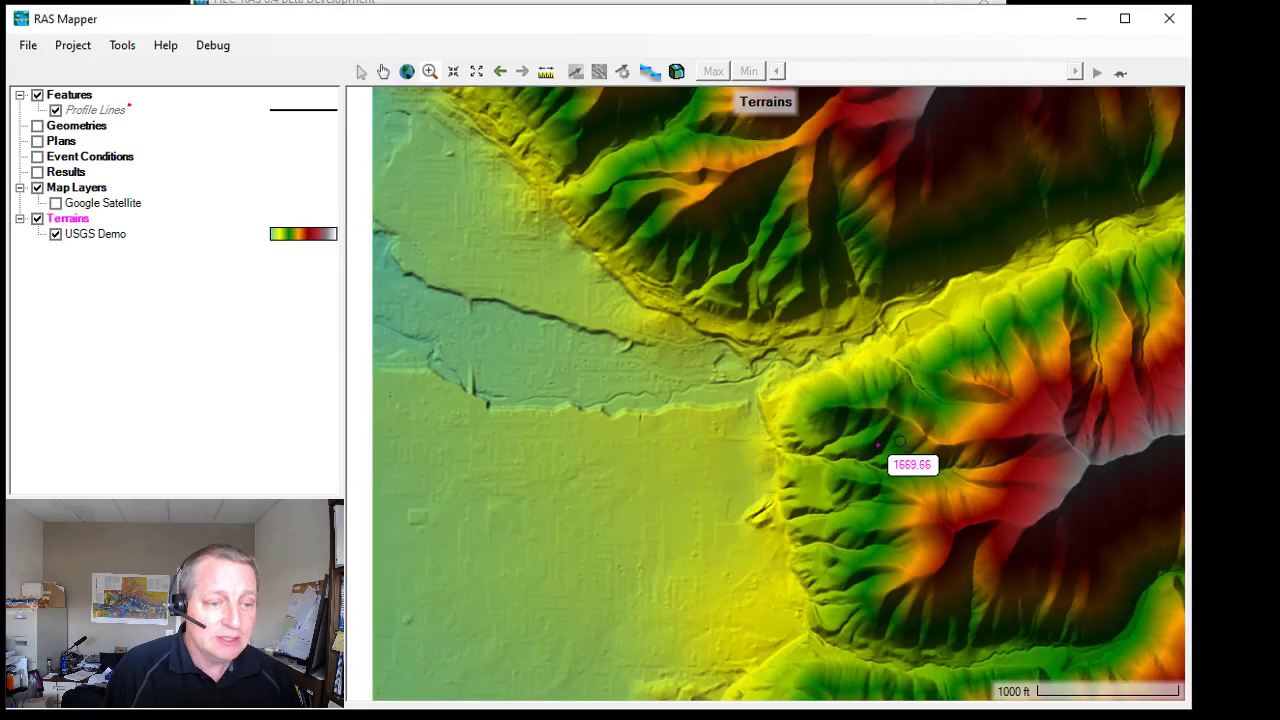
pyautogui.scroll(1, 680, 408)
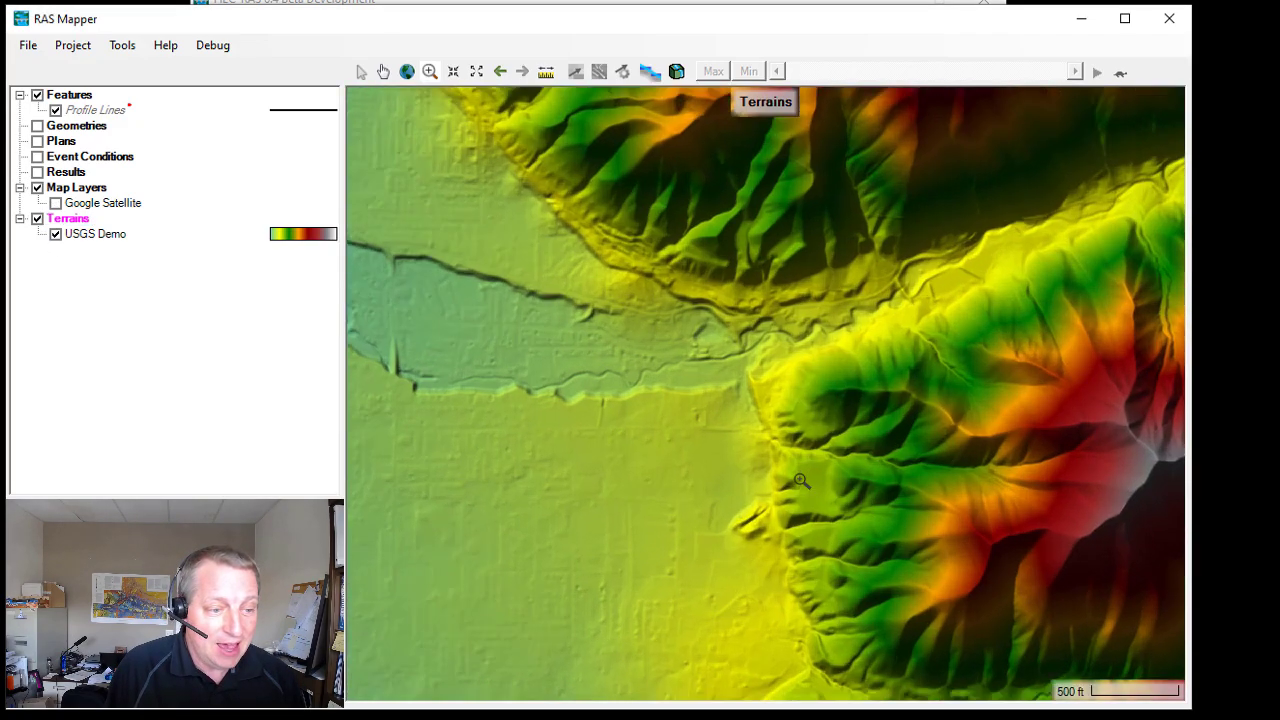